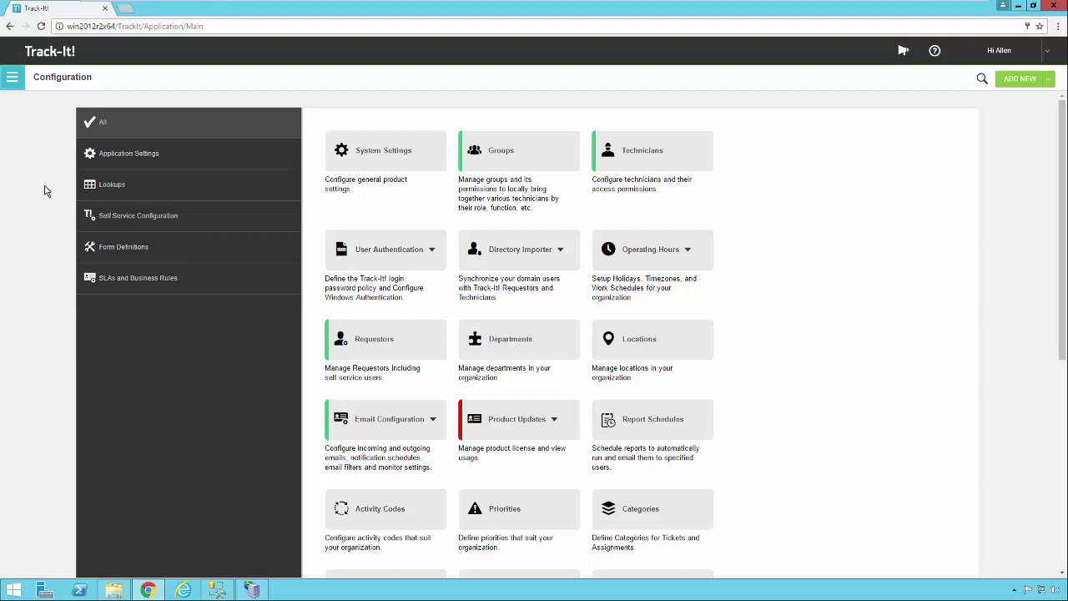
Open the Business Rules list in the SLAs and Business Rules configuration and select the rule "Create new ticket via email with any subject"
{"action": "left_click", "coordinate": [12, 80]}
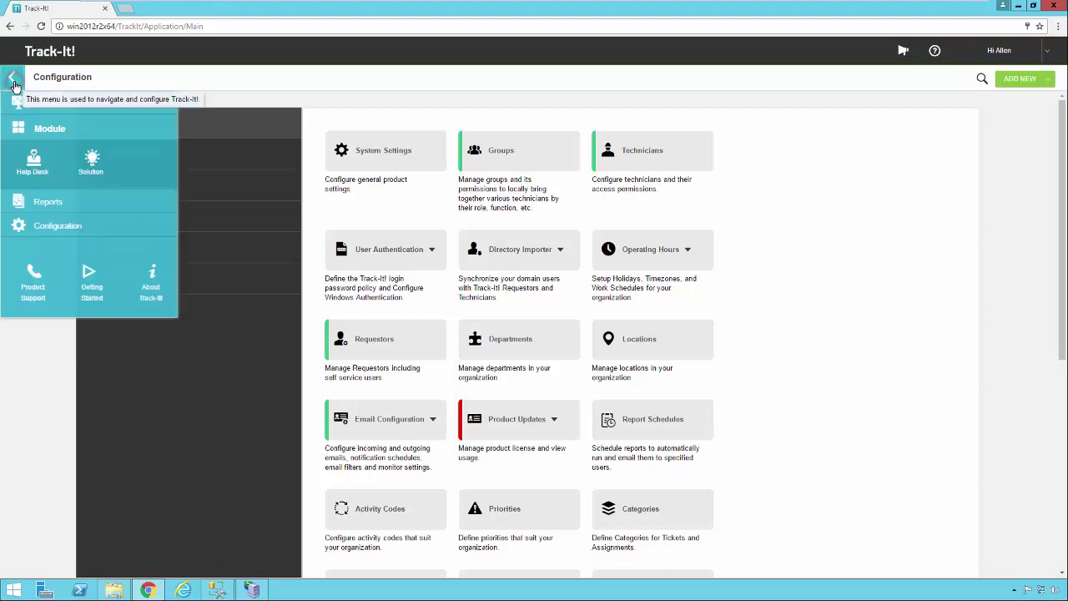
{"action": "left_click", "coordinate": [52, 237]}
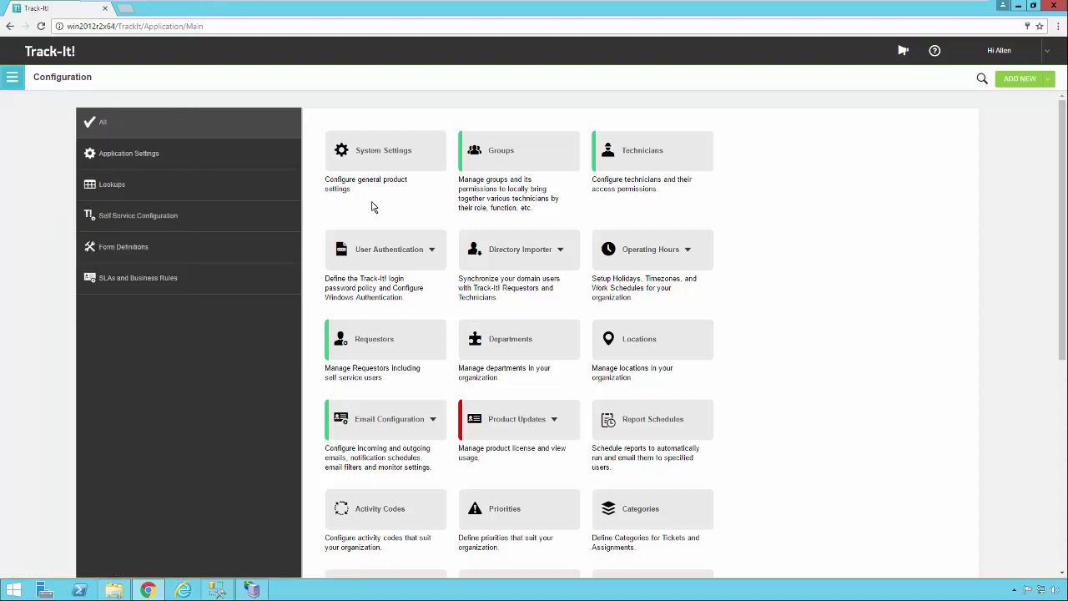
{"action": "left_click", "coordinate": [157, 286]}
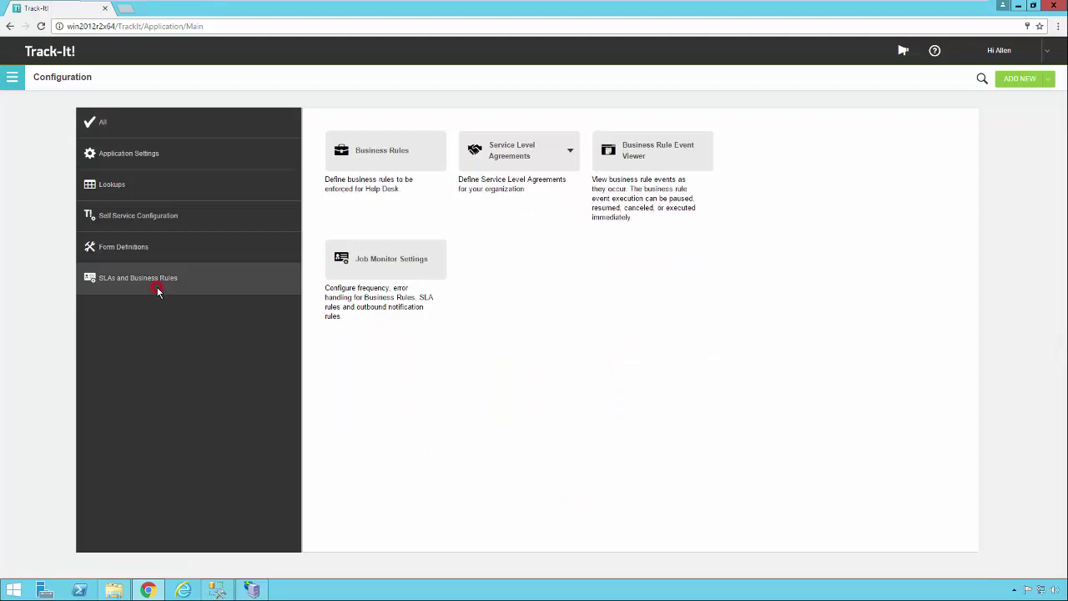
{"action": "left_click", "coordinate": [415, 161]}
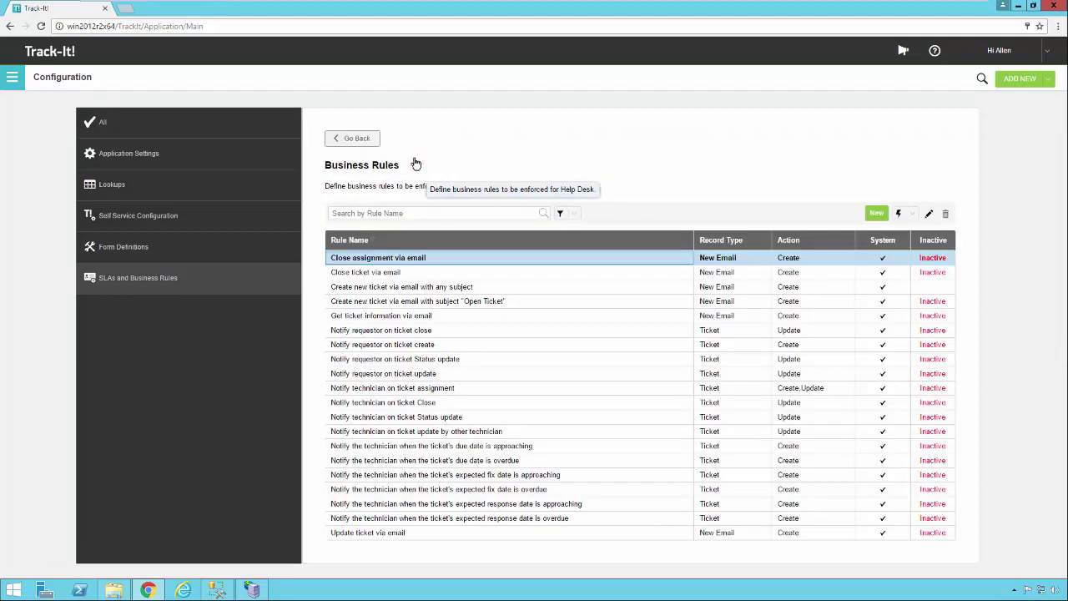
{"action": "left_click", "coordinate": [588, 289]}
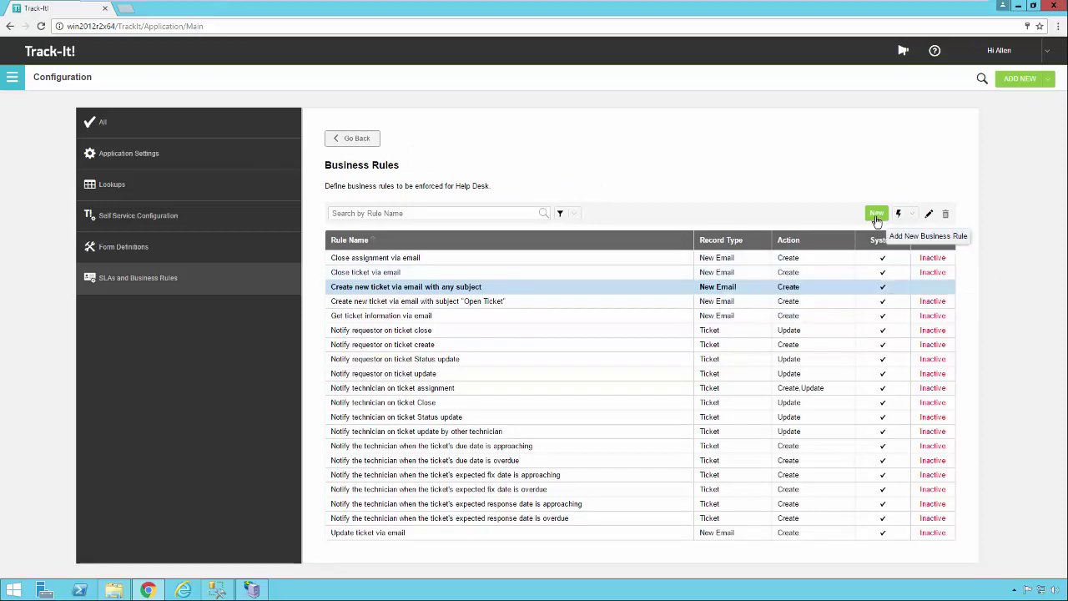
Start a new business rule and name it "Rule Name", leaving the description empty
{"action": "left_click", "coordinate": [877, 219]}
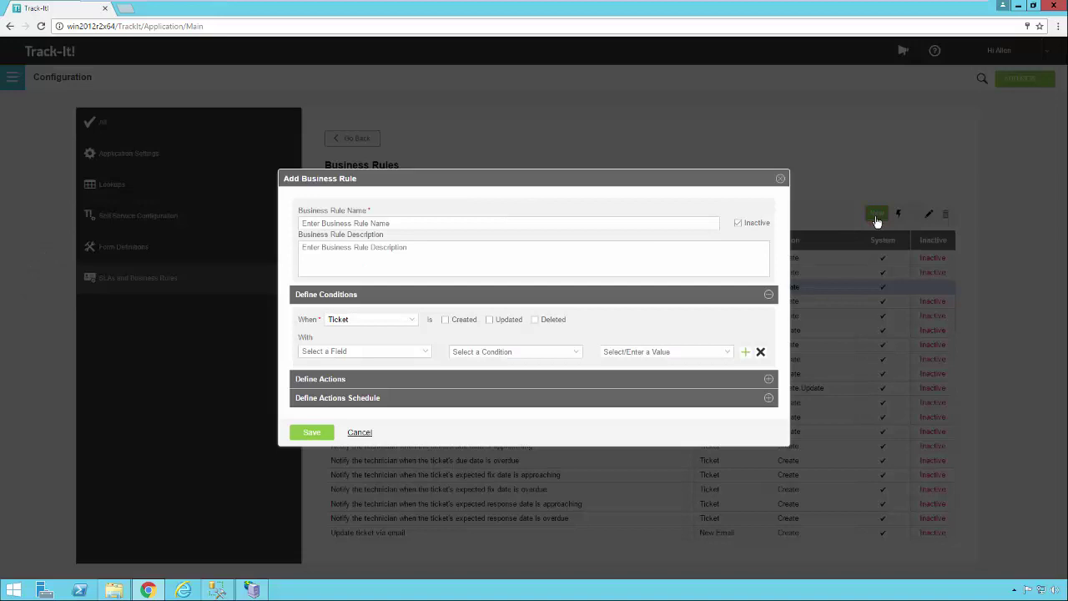
{"action": "left_click", "coordinate": [383, 223]}
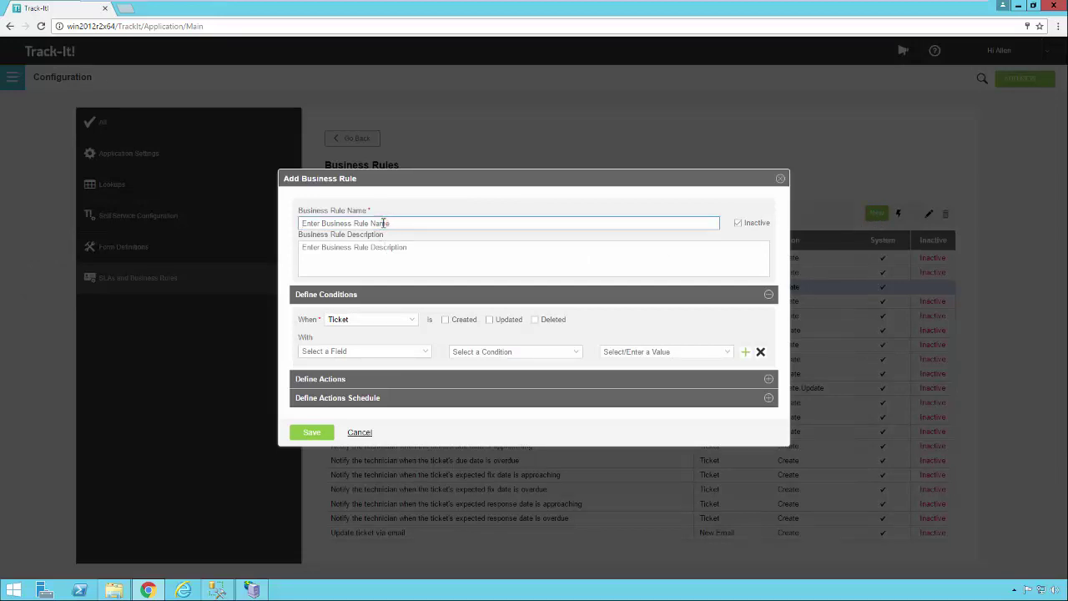
{"action": "type", "text": "Rule Name"}
{"action": "left_click", "coordinate": [376, 249]}
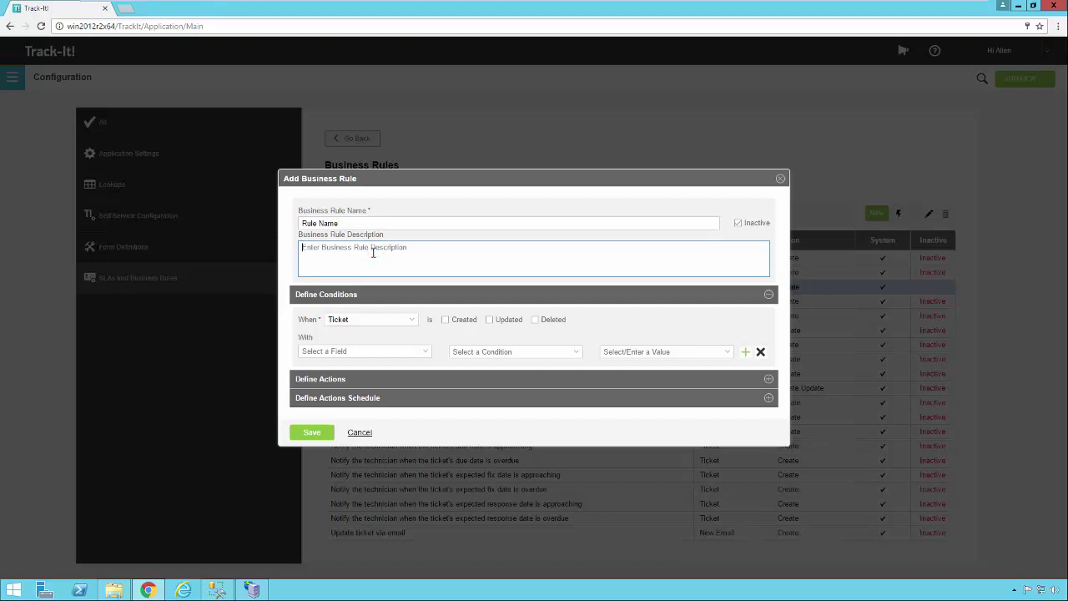
Switch the rule's record type to New Email Received and back to Ticket, with Created as the triggering event
{"action": "left_click", "coordinate": [412, 324]}
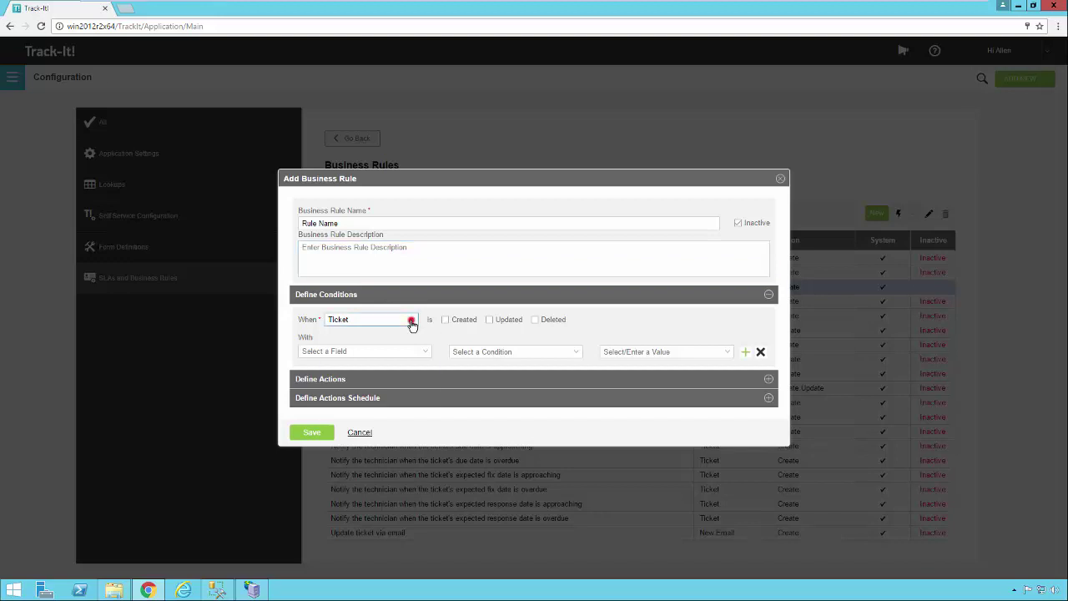
{"action": "left_click", "coordinate": [412, 325]}
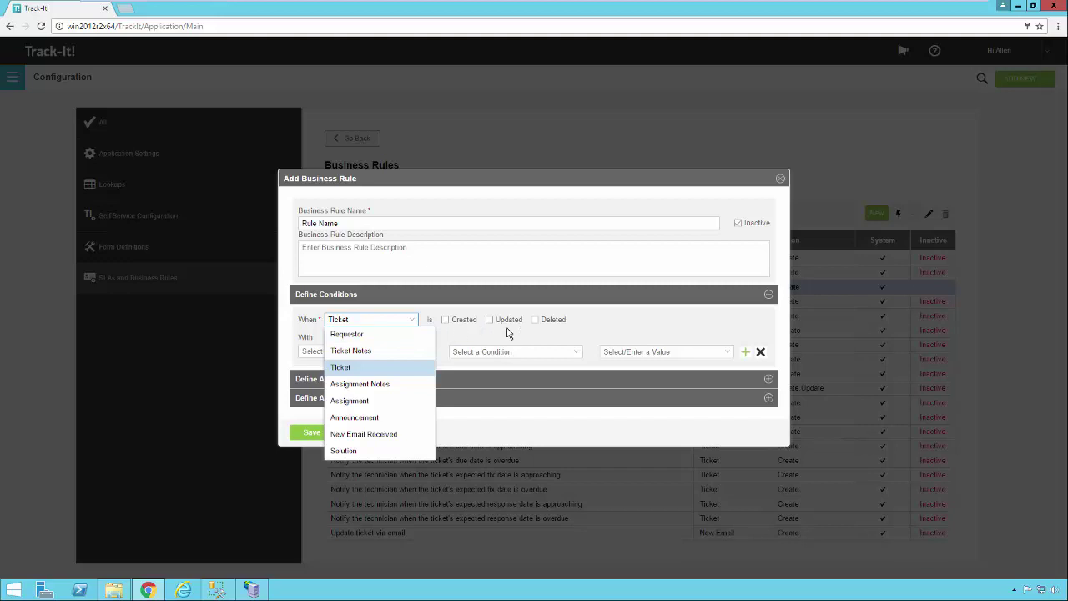
{"action": "left_click", "coordinate": [393, 435]}
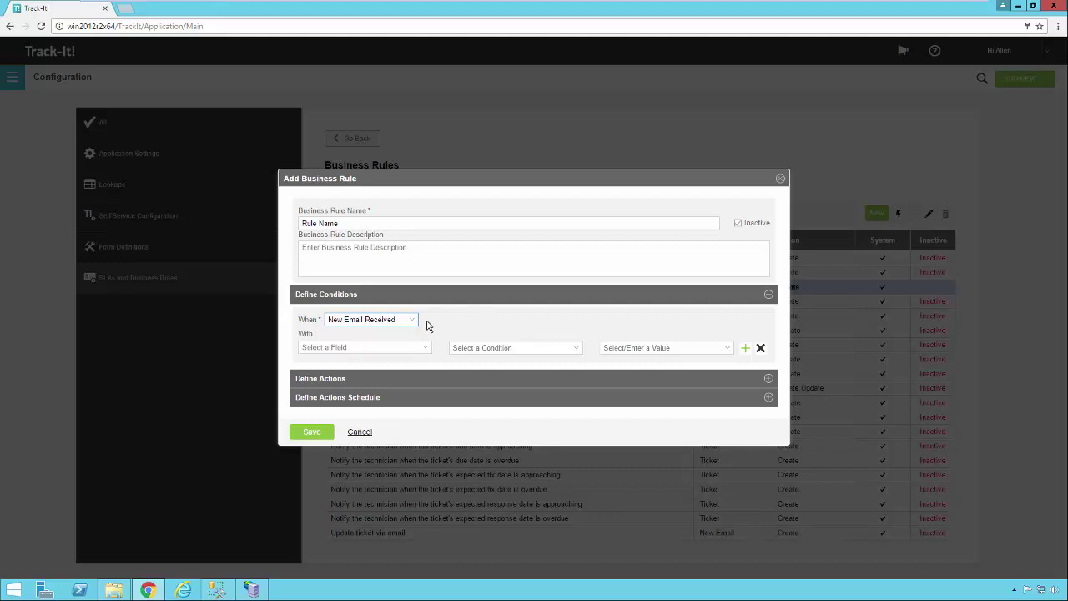
{"action": "left_click", "coordinate": [413, 323]}
{"action": "left_click", "coordinate": [367, 367]}
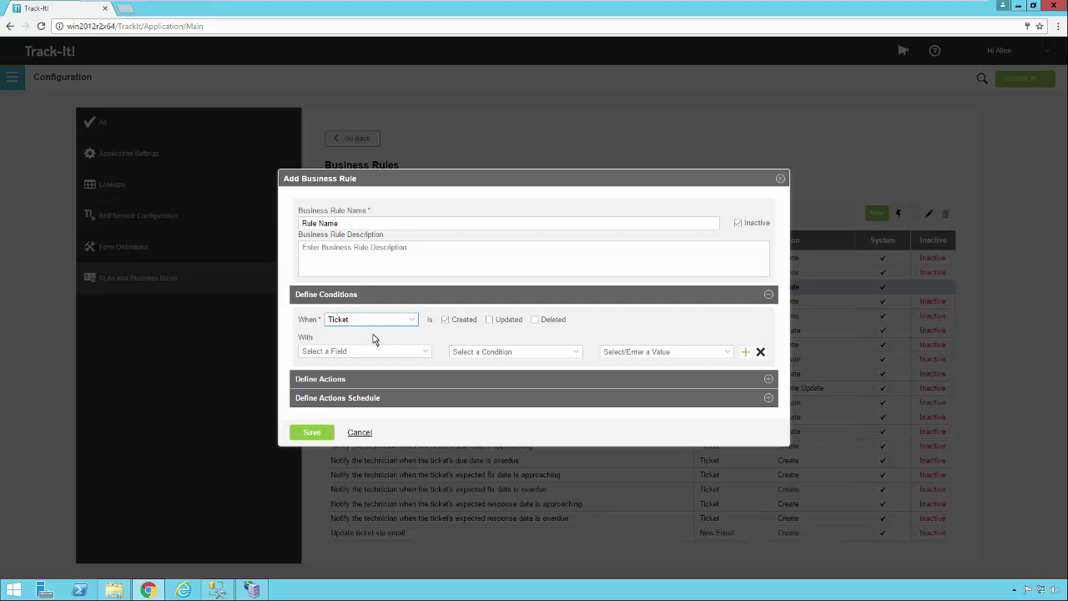
Choose Requestor as the field for the rule's first ticket condition
{"action": "left_click", "coordinate": [424, 352]}
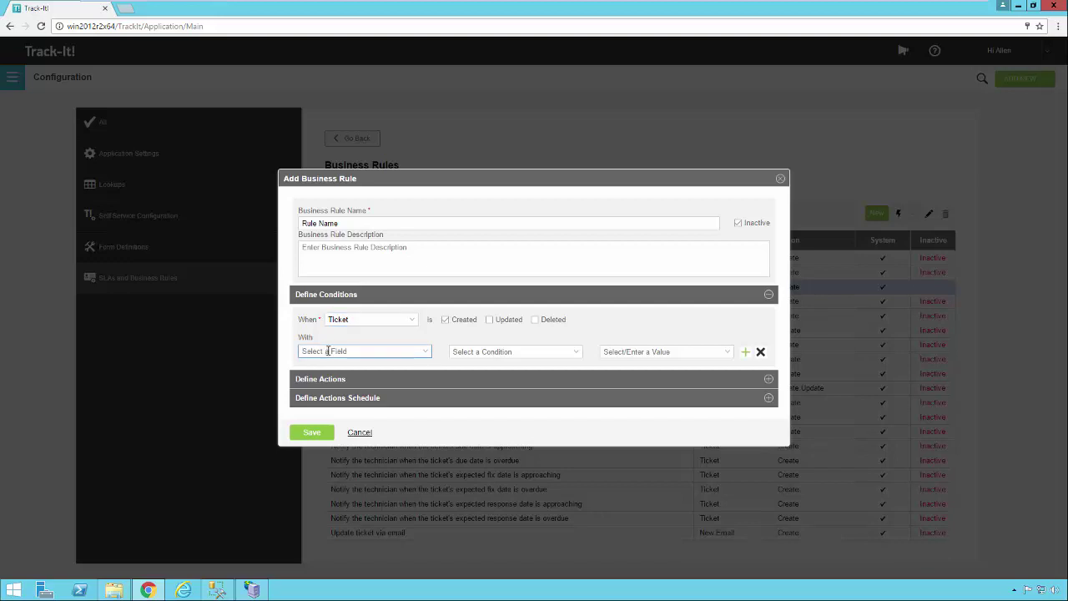
{"action": "left_click", "coordinate": [426, 352]}
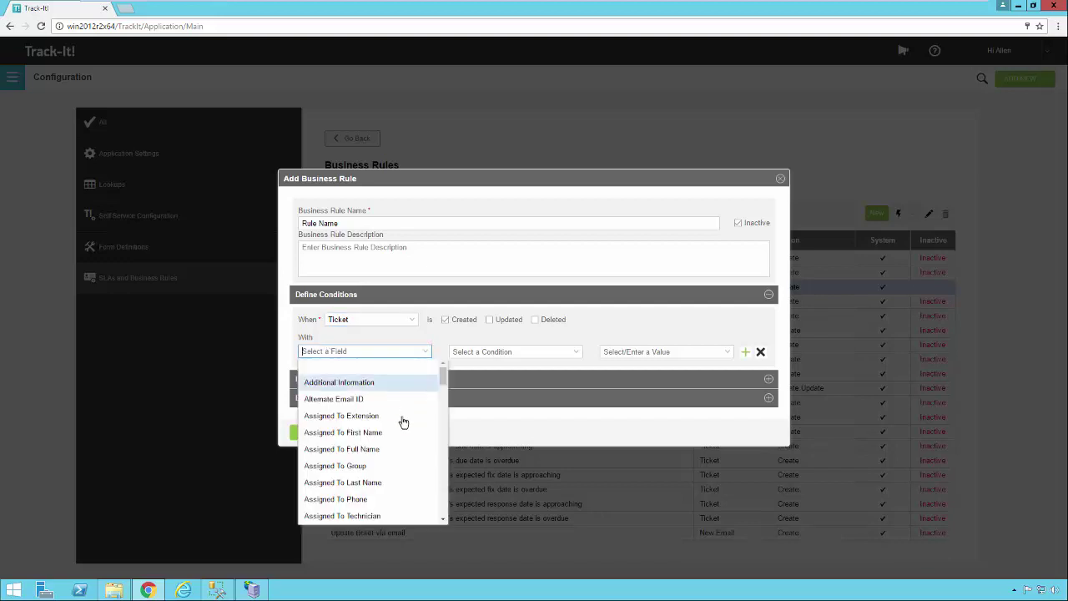
{"action": "left_click", "coordinate": [575, 354]}
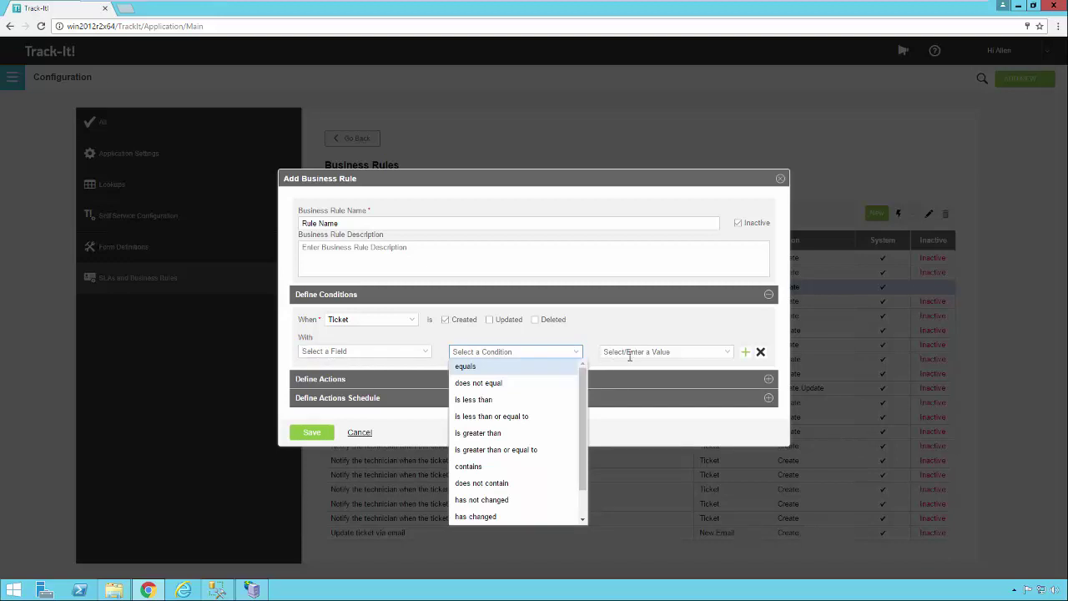
{"action": "left_click", "coordinate": [425, 352]}
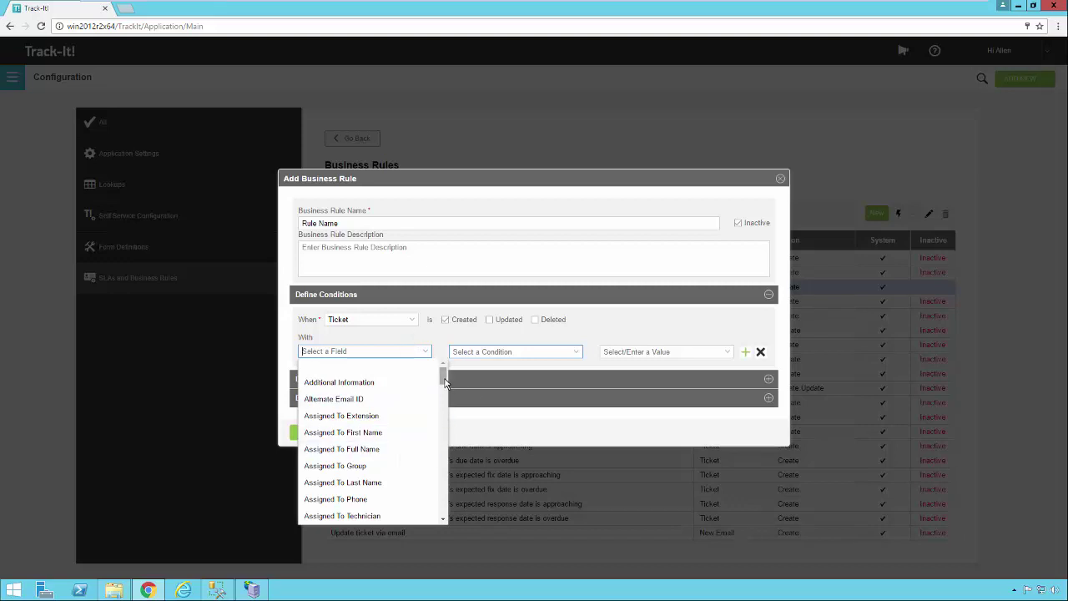
{"action": "left_click_drag", "start_coordinate": [442, 374], "coordinate": [447, 477]}
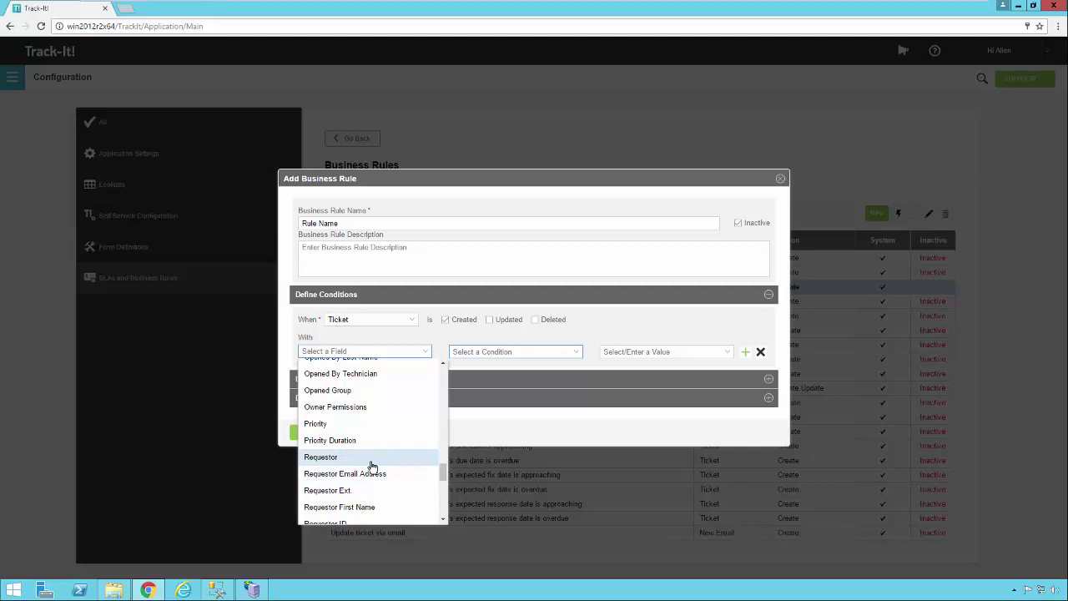
{"action": "mouse_move", "coordinate": [444, 474]}
{"action": "left_mouse_down"}
{"action": "mouse_move", "coordinate": [444, 501]}
{"action": "mouse_move", "coordinate": [443, 490]}
{"action": "left_mouse_up"}
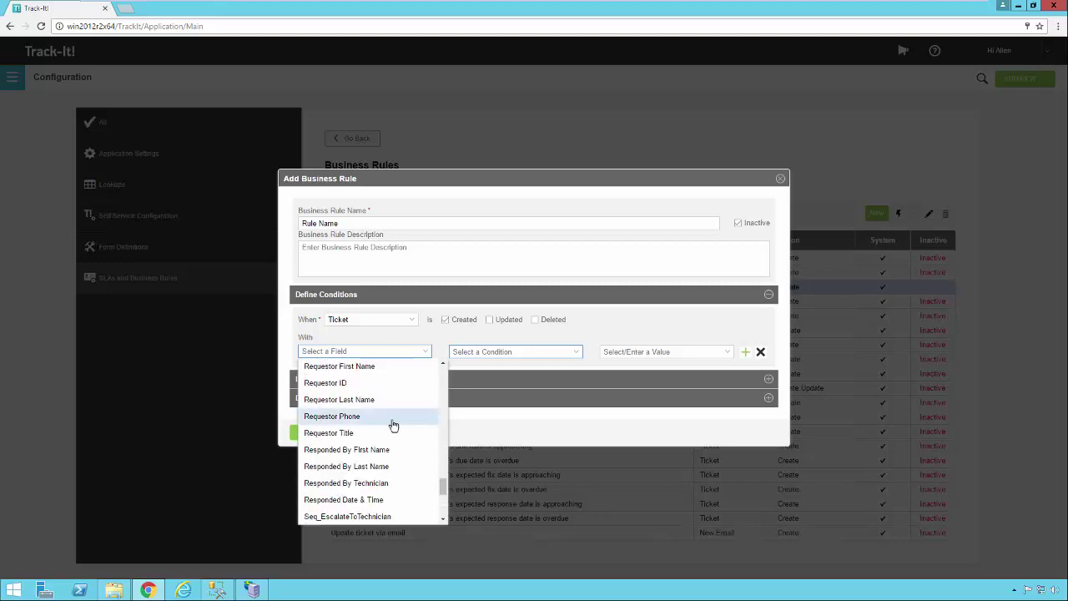
{"action": "left_click", "coordinate": [443, 365]}
{"action": "left_click", "coordinate": [444, 366]}
{"action": "left_click", "coordinate": [444, 366]}
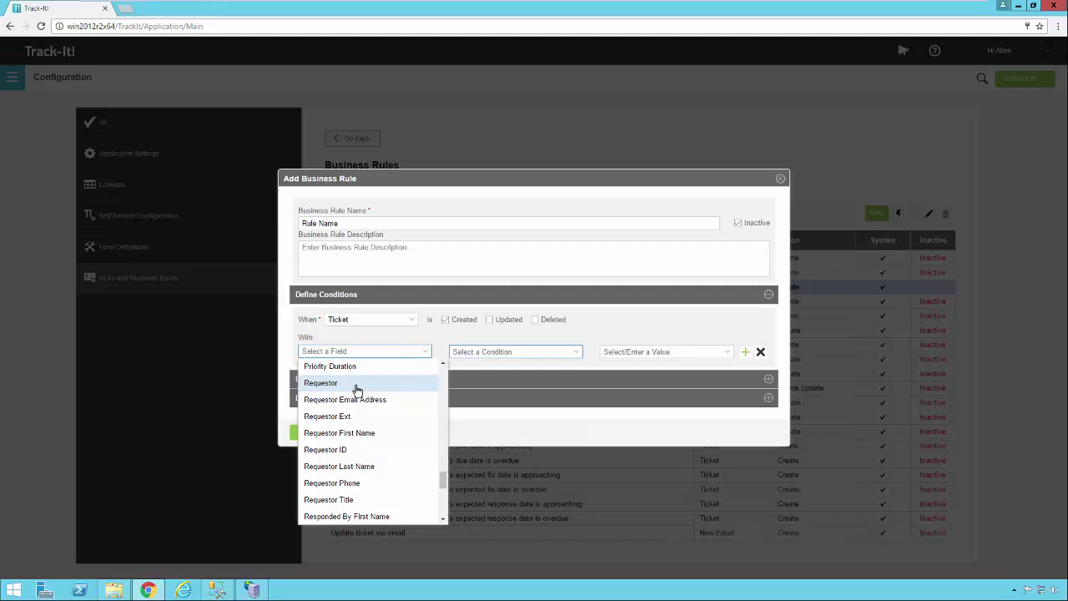
{"action": "left_click", "coordinate": [346, 387]}
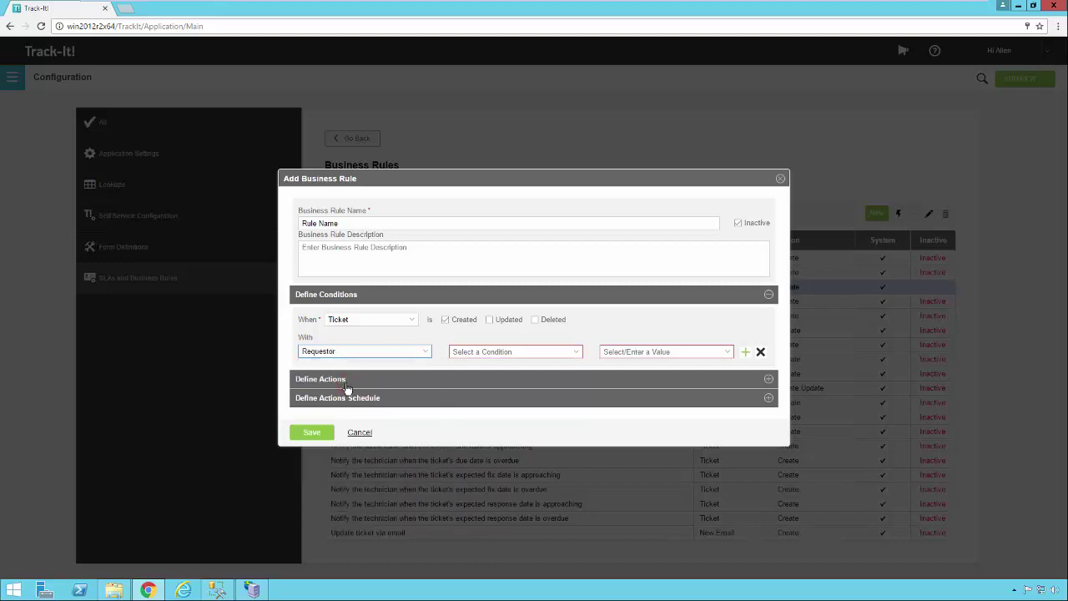
Complete the Requestor condition with the equals operator and a requestor's name as the value
{"action": "left_click", "coordinate": [575, 352]}
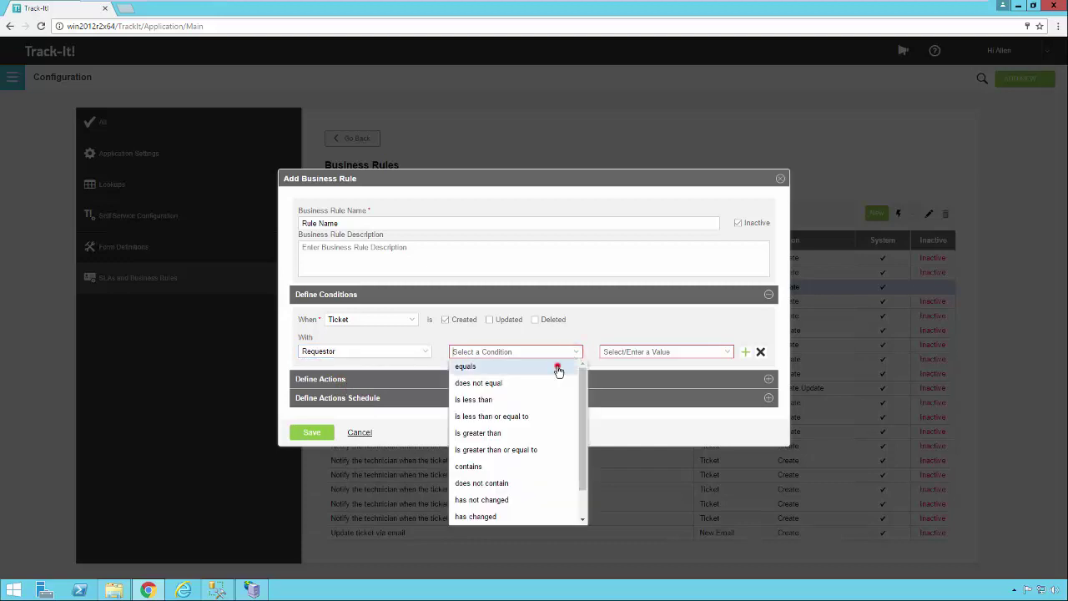
{"action": "left_click", "coordinate": [558, 366]}
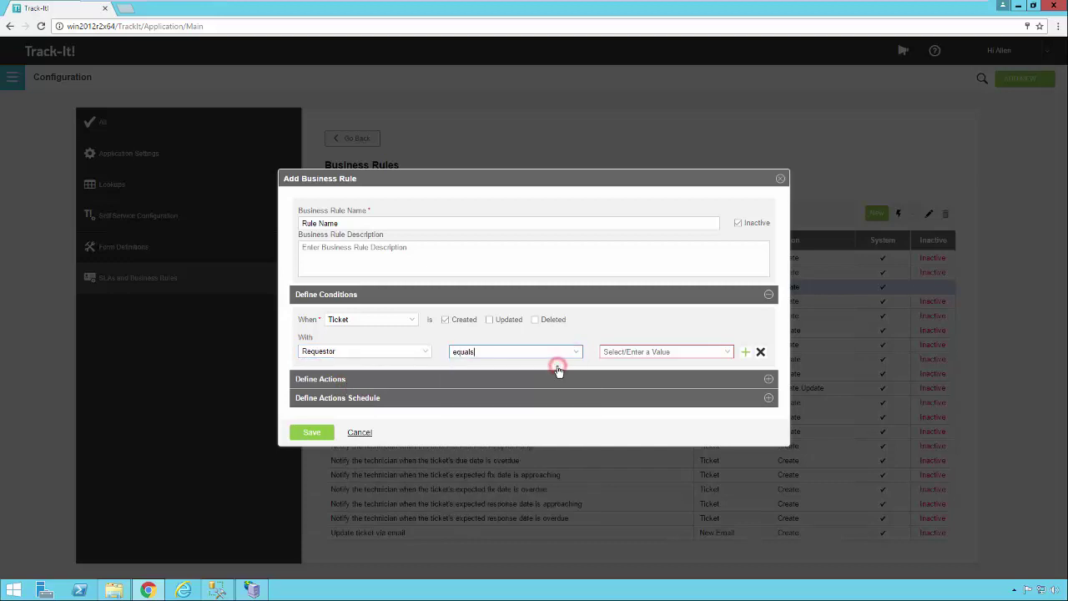
{"action": "left_click", "coordinate": [728, 353]}
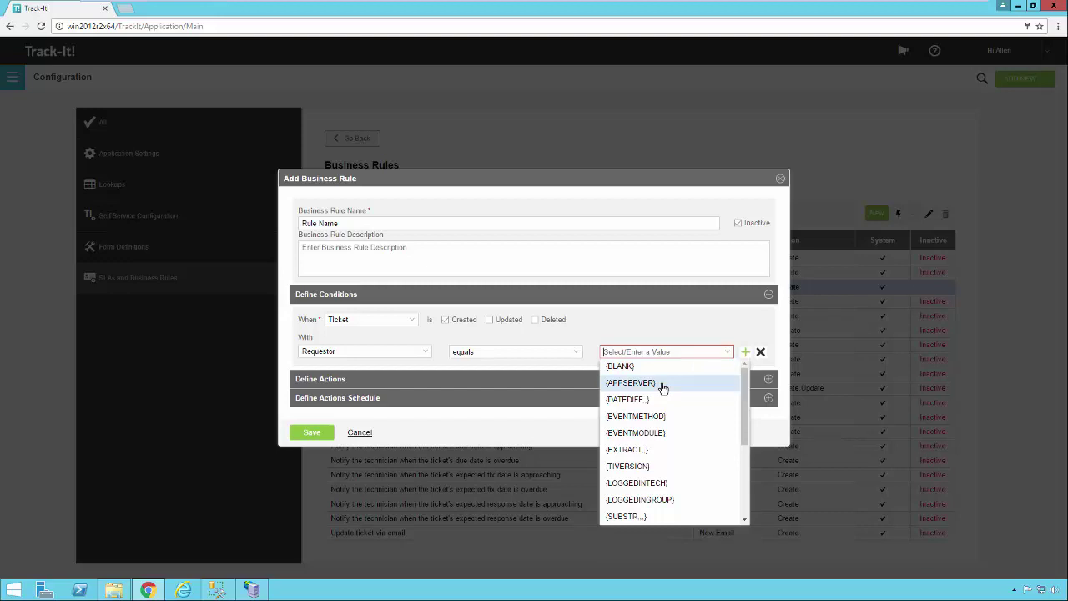
{"action": "left_click_drag", "start_coordinate": [746, 430], "coordinate": [741, 504]}
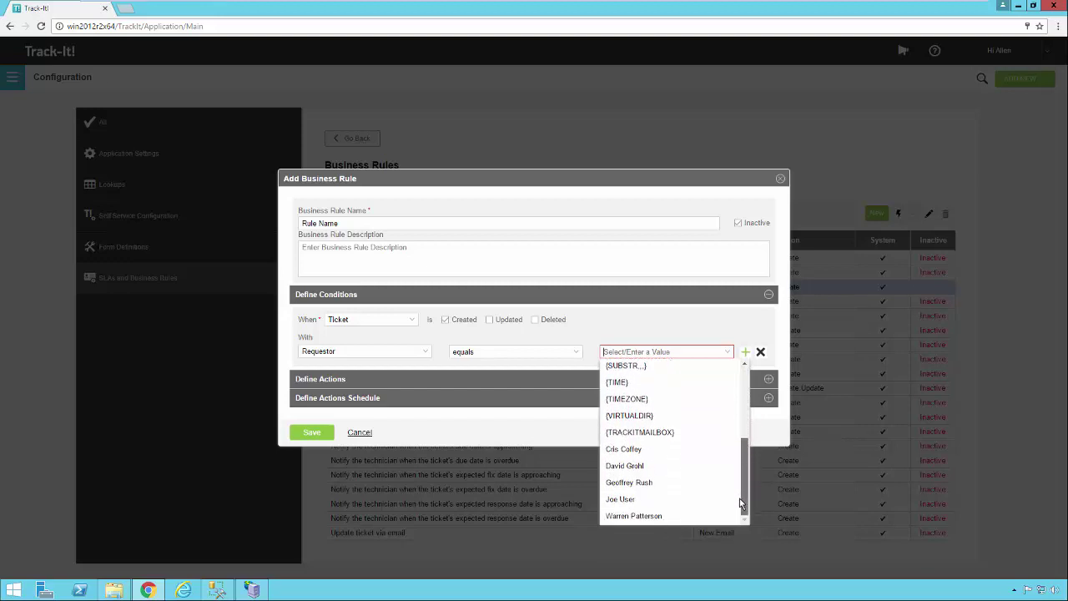
{"action": "left_click", "coordinate": [676, 499]}
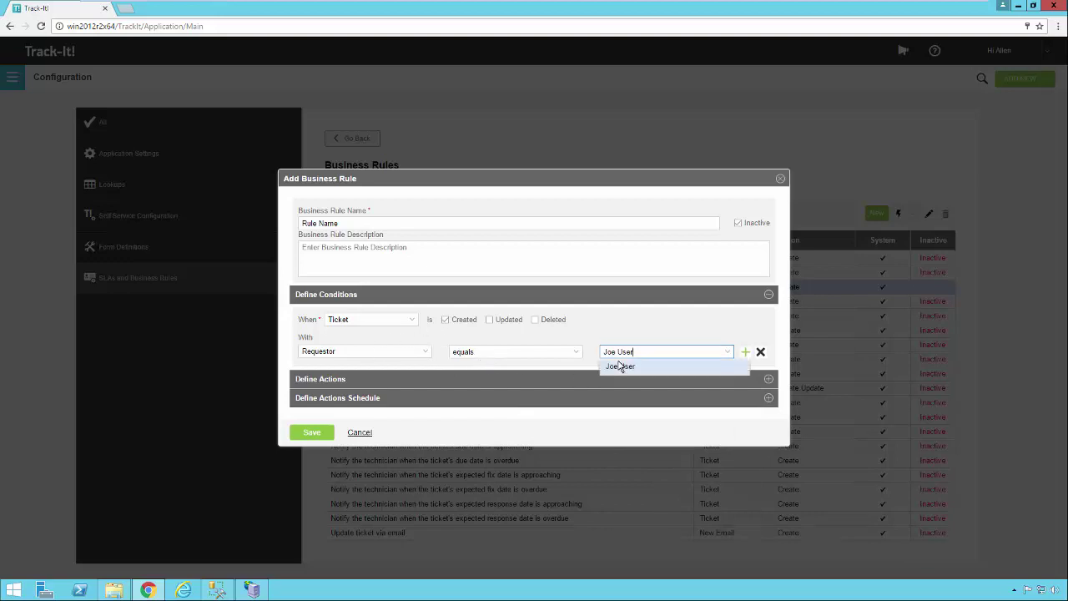
{"action": "left_click", "coordinate": [616, 366]}
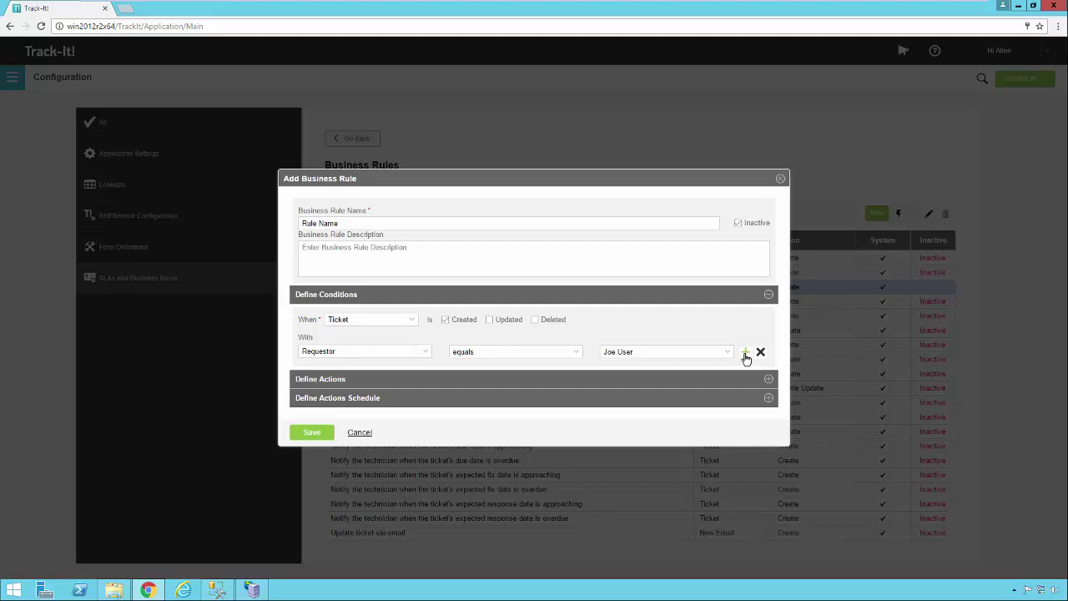
Add a second condition joined by Or, using Category as its field
{"action": "left_click", "coordinate": [746, 354]}
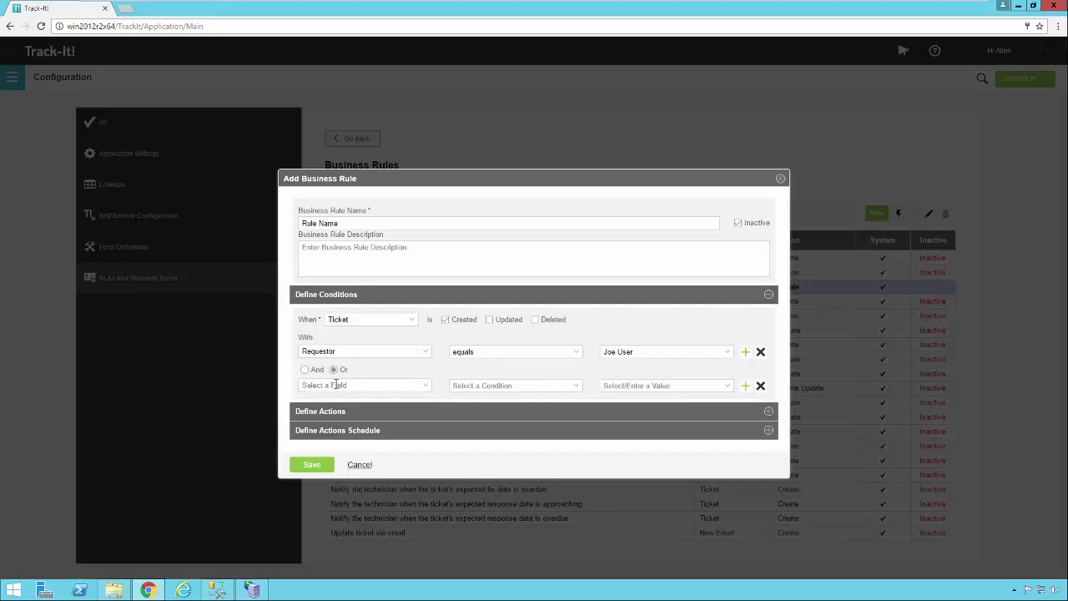
{"action": "left_click", "coordinate": [428, 392]}
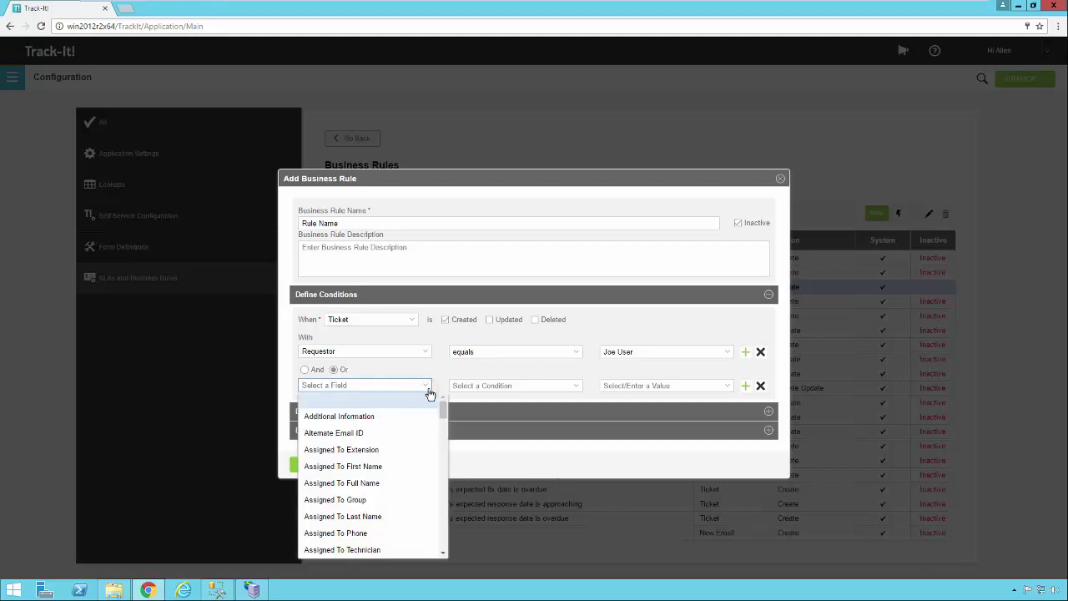
{"action": "scroll", "coordinate": [398, 482], "scroll_direction": "down", "scroll_amount": 2}
{"action": "scroll", "coordinate": [400, 482], "scroll_direction": "down", "scroll_amount": 4}
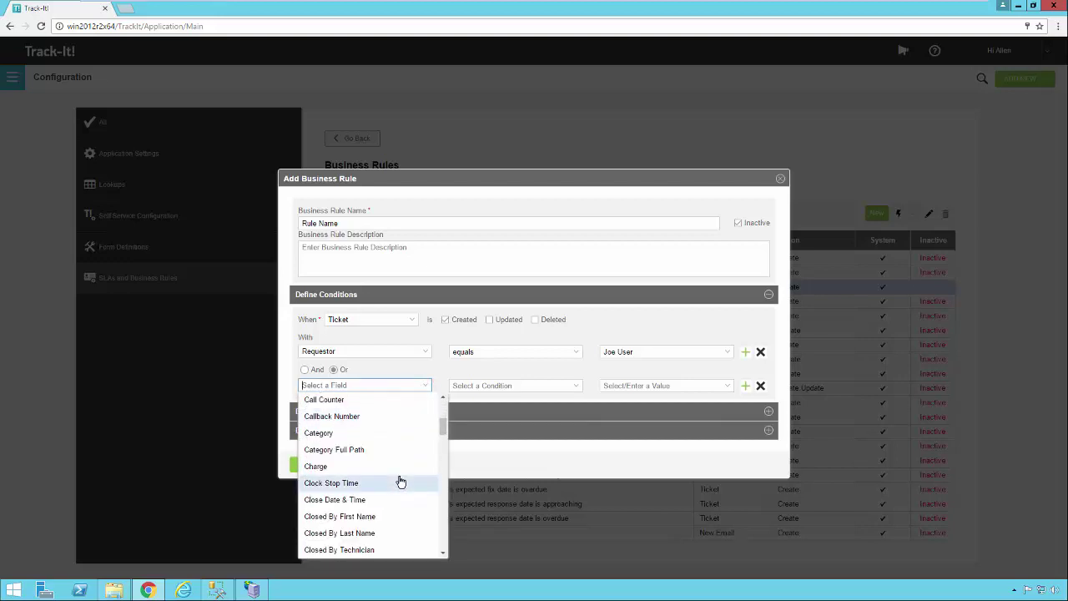
{"action": "left_click", "coordinate": [375, 433]}
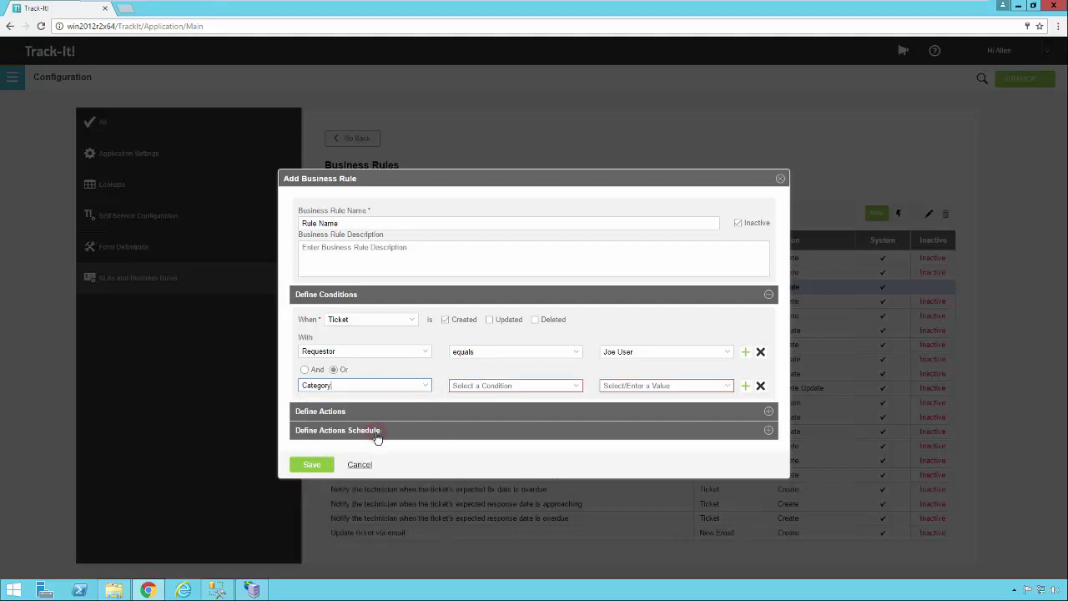
Set the Category condition's value to Email Services and its operator to "does not equal"
{"action": "left_click", "coordinate": [575, 387]}
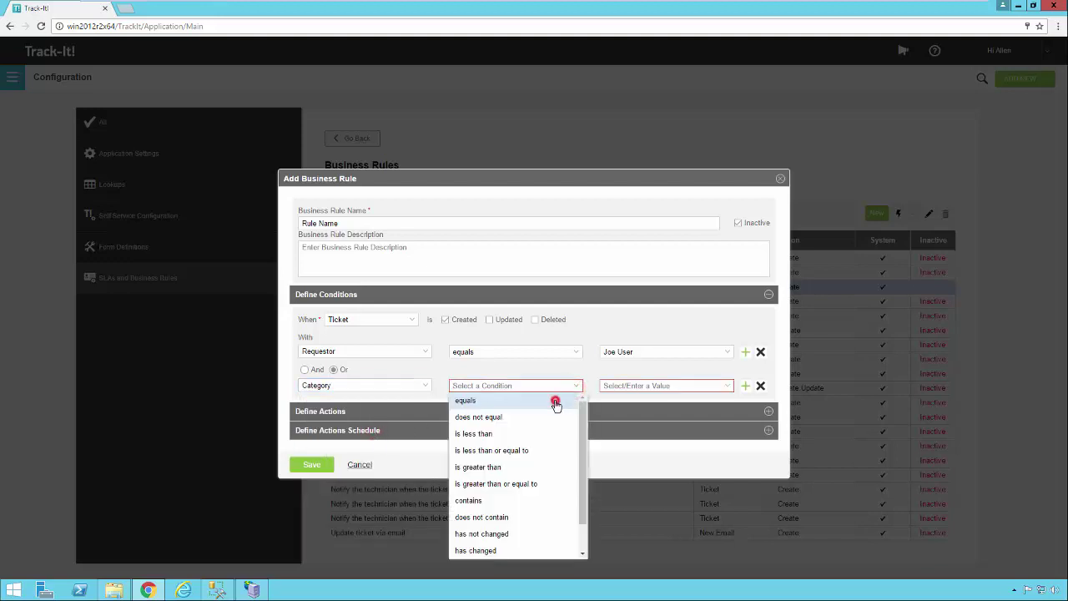
{"action": "left_click", "coordinate": [555, 398]}
{"action": "left_click", "coordinate": [726, 385]}
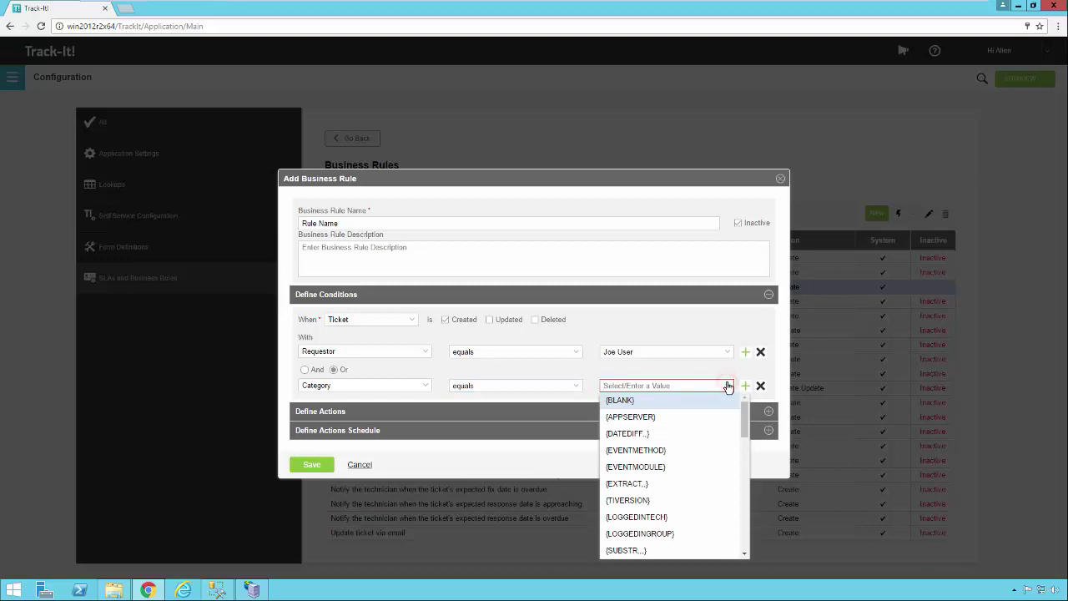
{"action": "scroll", "coordinate": [642, 502], "scroll_direction": "down", "scroll_amount": 5}
{"action": "left_click", "coordinate": [642, 498]}
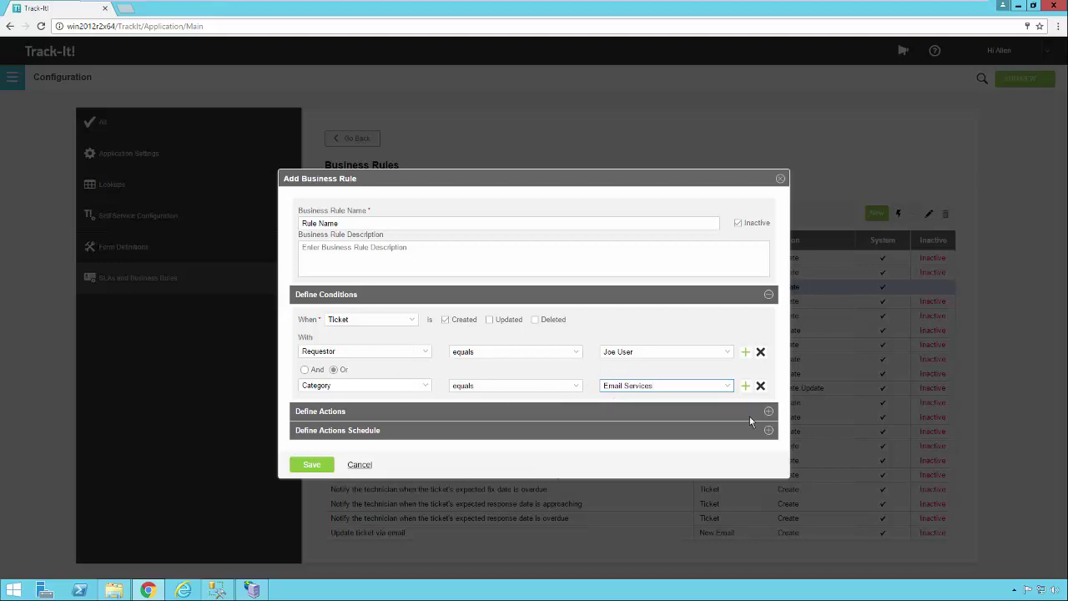
{"action": "left_click", "coordinate": [577, 385]}
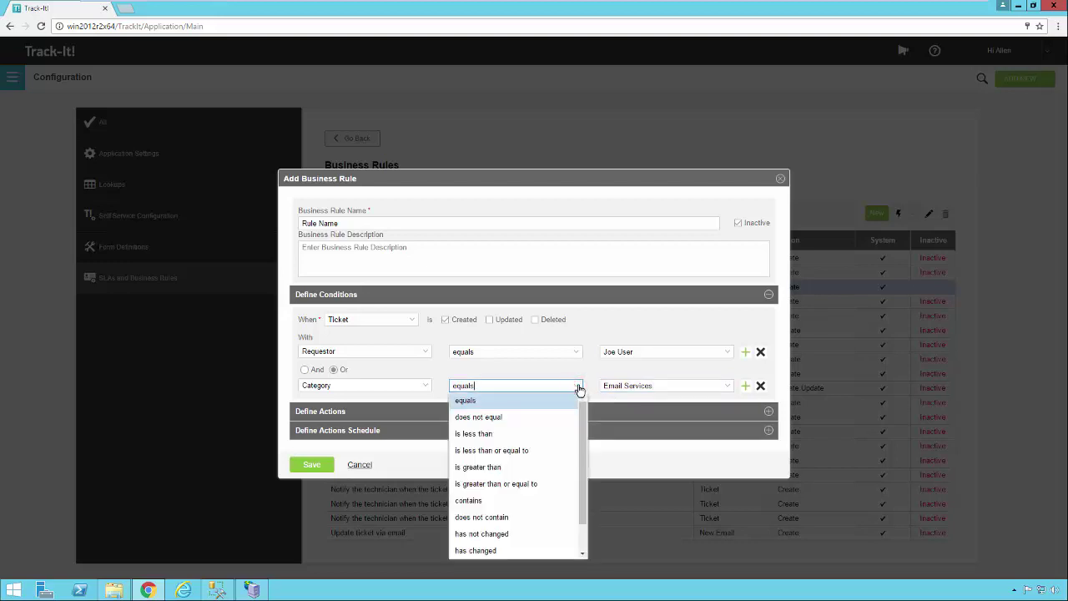
{"action": "left_click", "coordinate": [537, 417]}
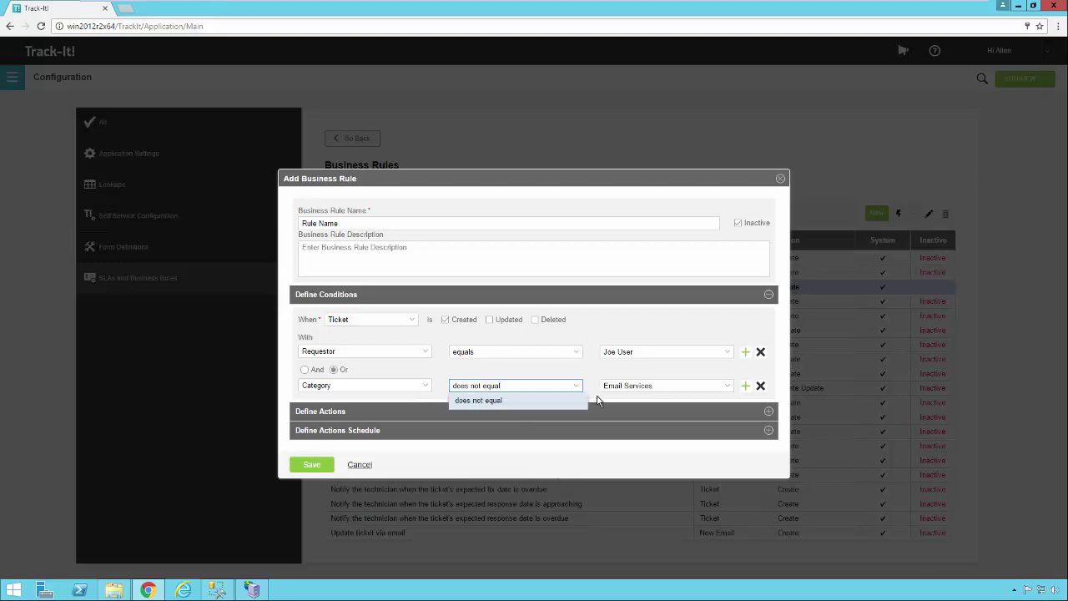
{"action": "left_click", "coordinate": [576, 386]}
{"action": "left_click", "coordinate": [576, 387]}
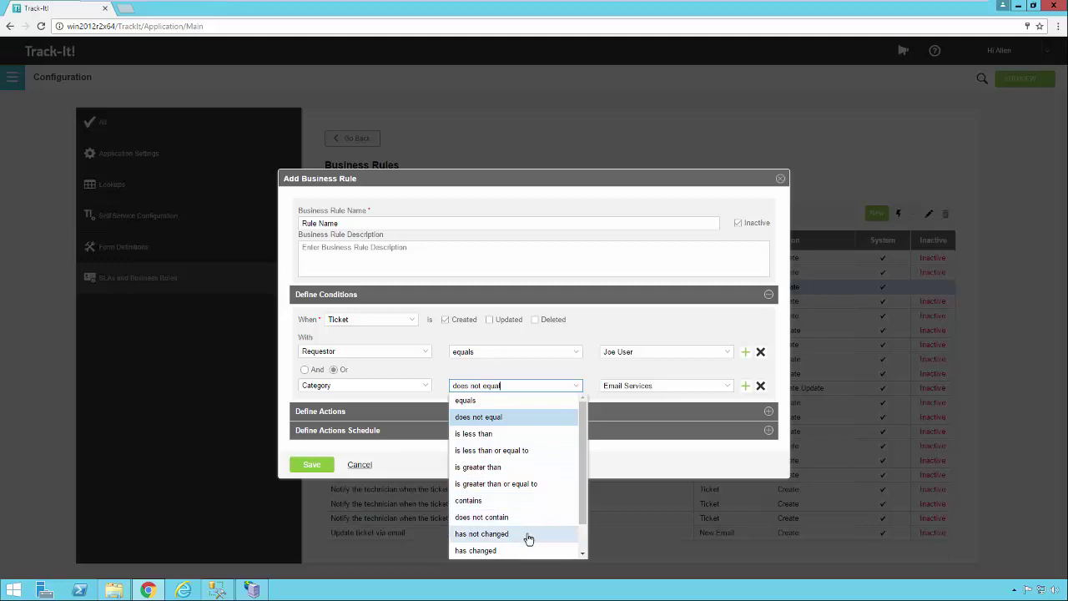
{"action": "left_click", "coordinate": [582, 555]}
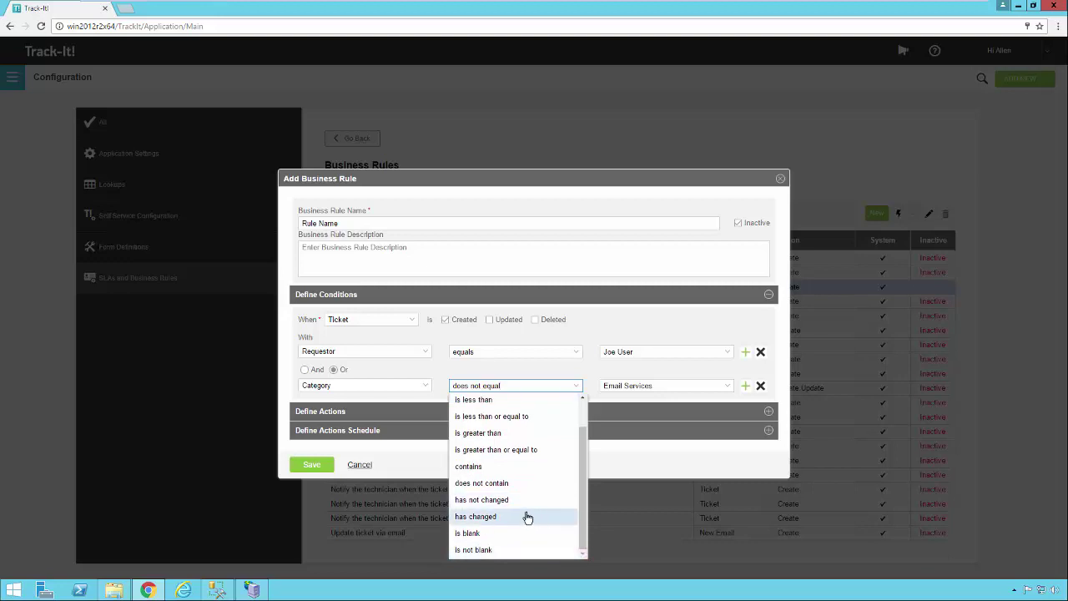
{"action": "left_click", "coordinate": [422, 368]}
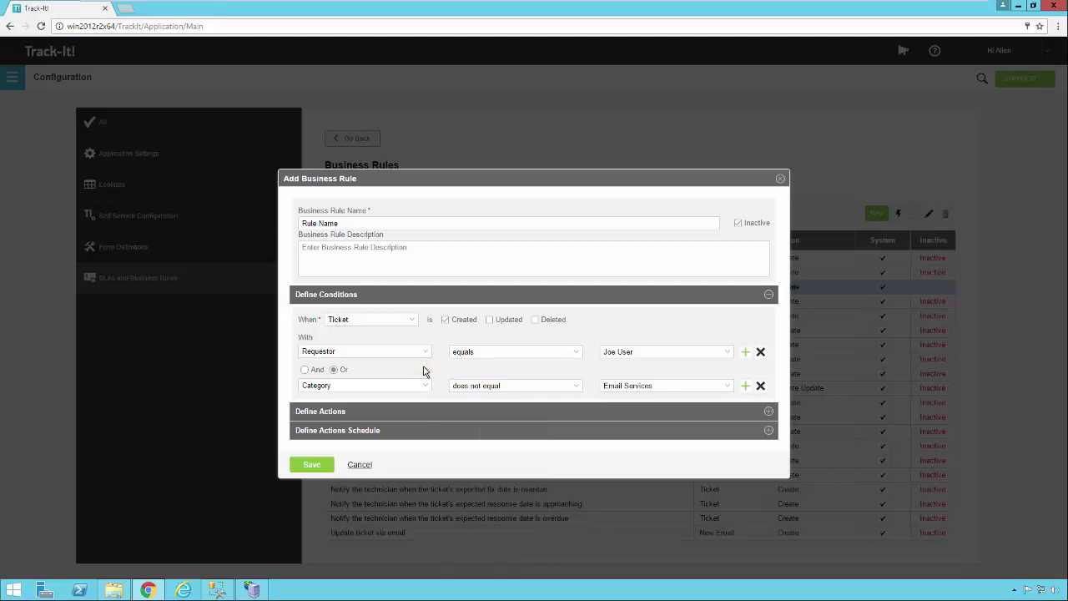
Change the second condition's field from Category to Status and set its operator to "has changed"
{"action": "left_click", "coordinate": [425, 387]}
{"action": "scroll", "coordinate": [390, 477], "scroll_direction": "down", "scroll_amount": 10}
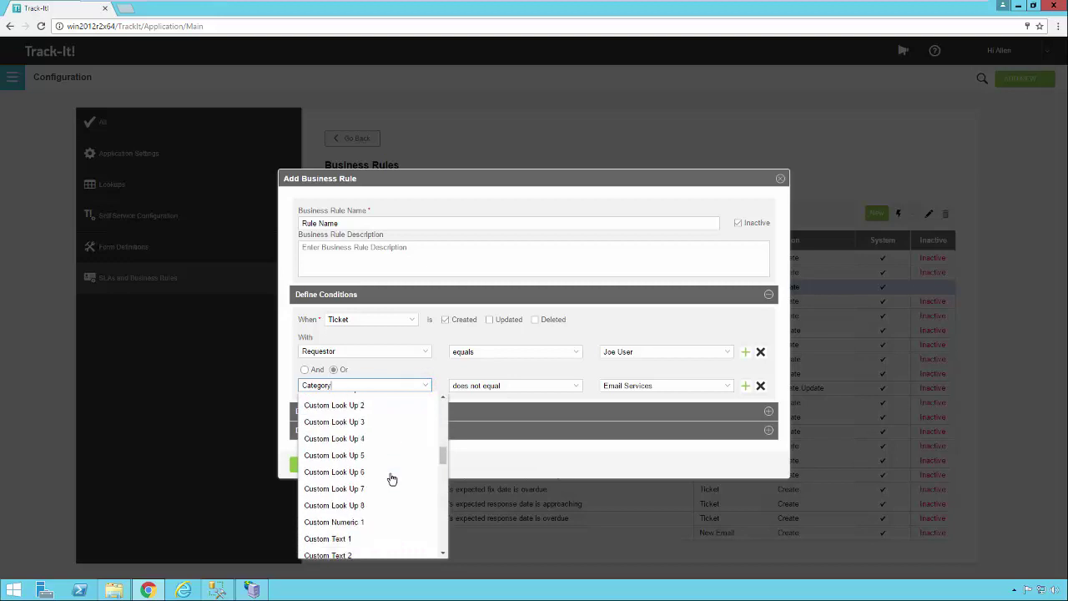
{"action": "scroll", "coordinate": [393, 479], "scroll_direction": "down", "scroll_amount": 4}
{"action": "scroll", "coordinate": [393, 479], "scroll_direction": "down", "scroll_amount": 5}
{"action": "left_click", "coordinate": [385, 453]}
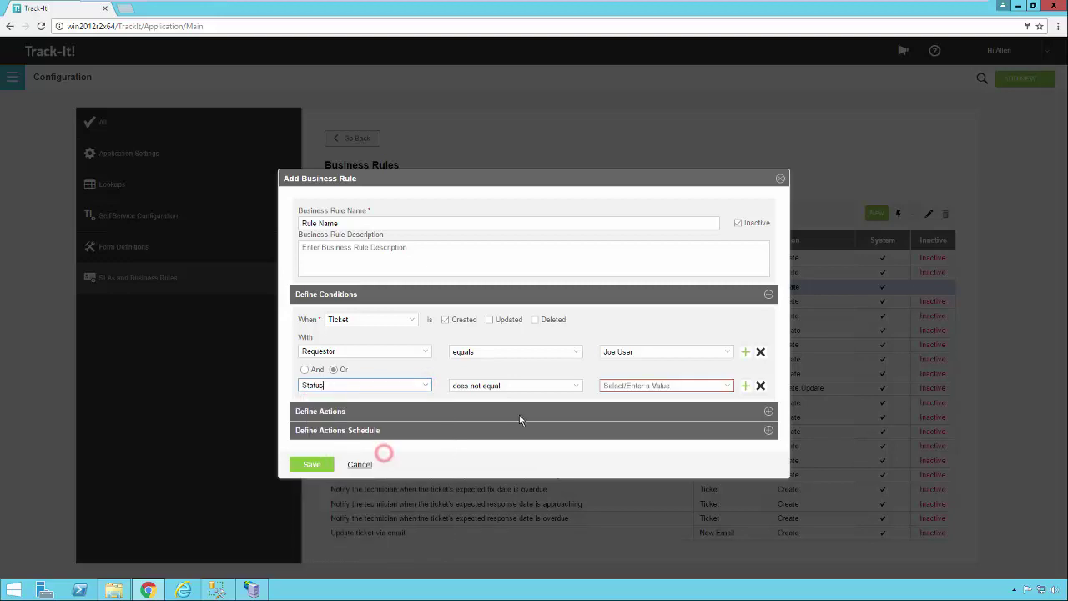
{"action": "left_click", "coordinate": [576, 386]}
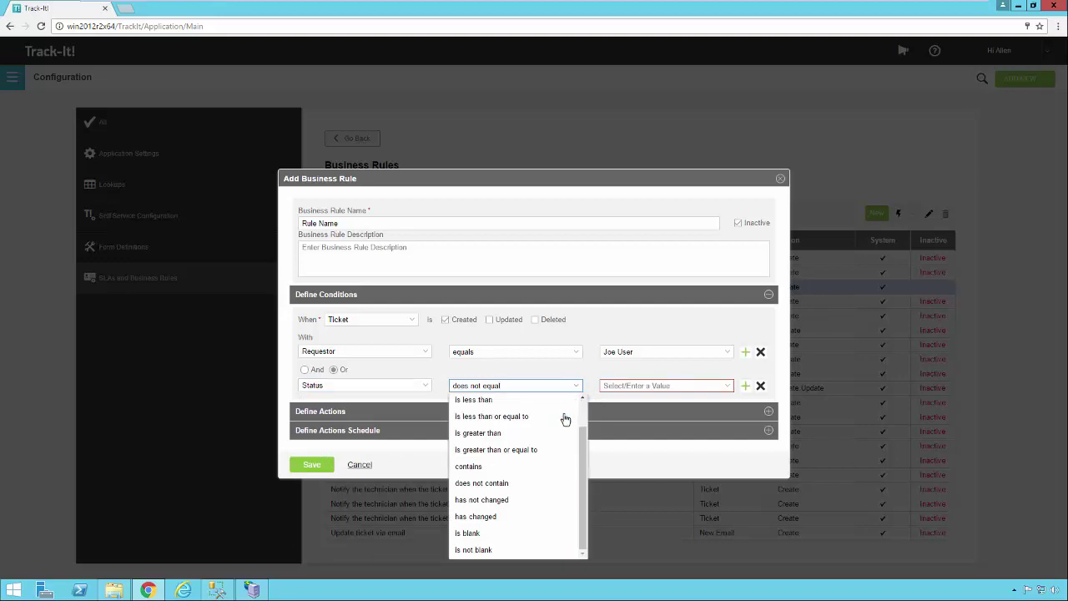
{"action": "left_click", "coordinate": [503, 516]}
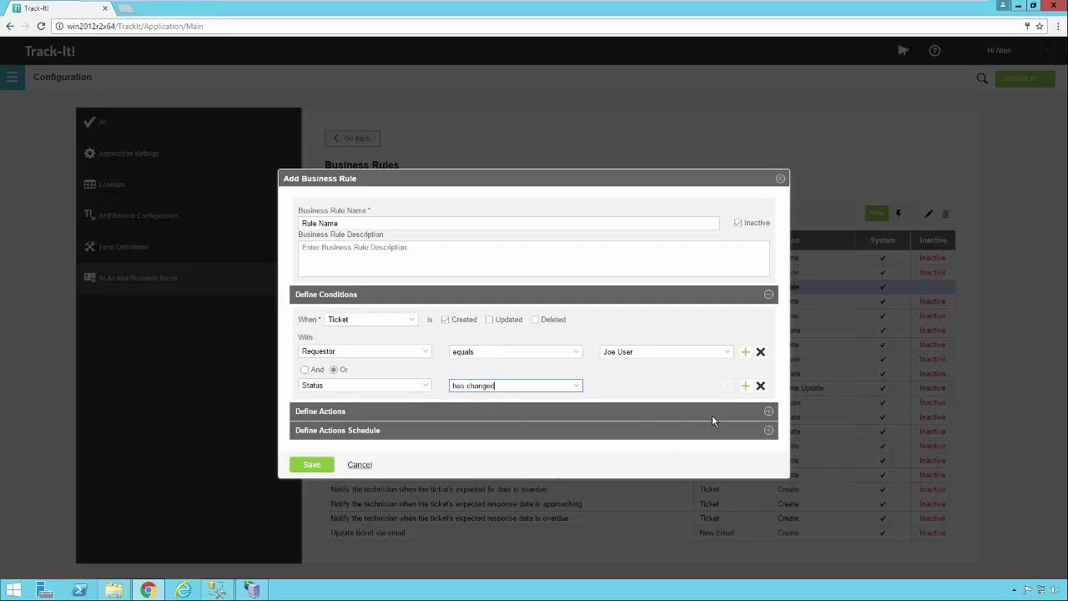
Try the {BLANK} and {APPSERVER} expressions as the Requestor condition's value
{"action": "left_click", "coordinate": [728, 353]}
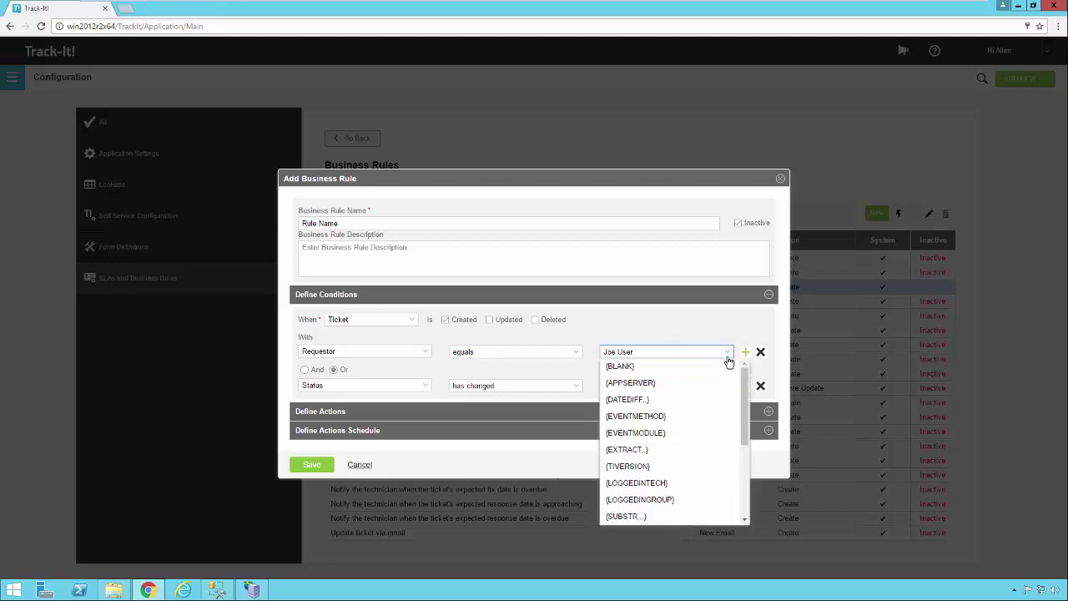
{"action": "left_click", "coordinate": [633, 369]}
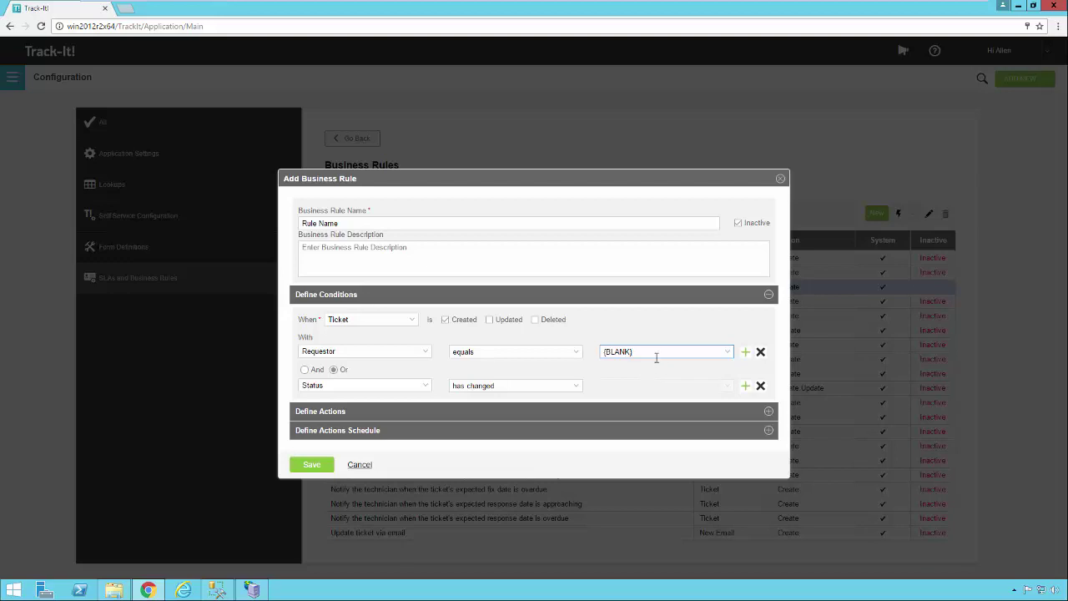
{"action": "left_click", "coordinate": [728, 352]}
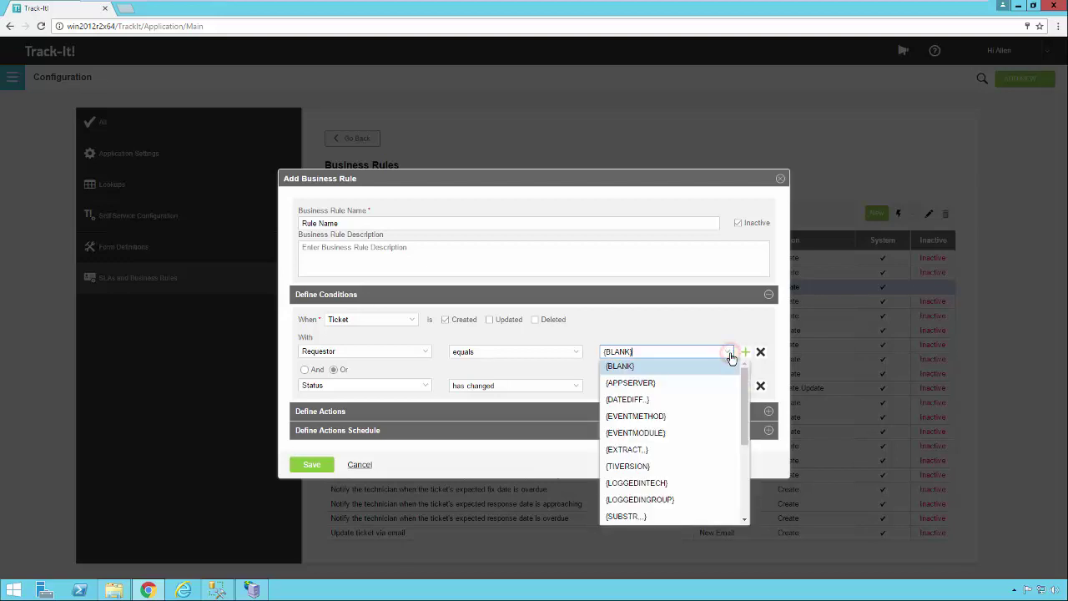
{"action": "left_click", "coordinate": [641, 385]}
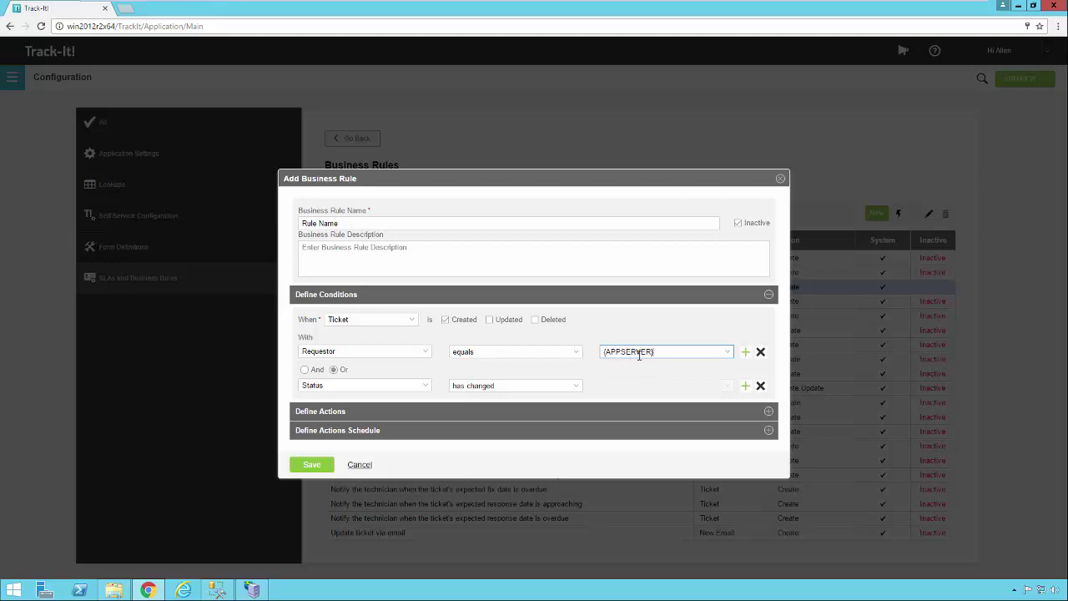
Open the expression builder for a {DATEDIFF,,} value in the Requestor condition and cancel it
{"action": "left_click", "coordinate": [725, 358]}
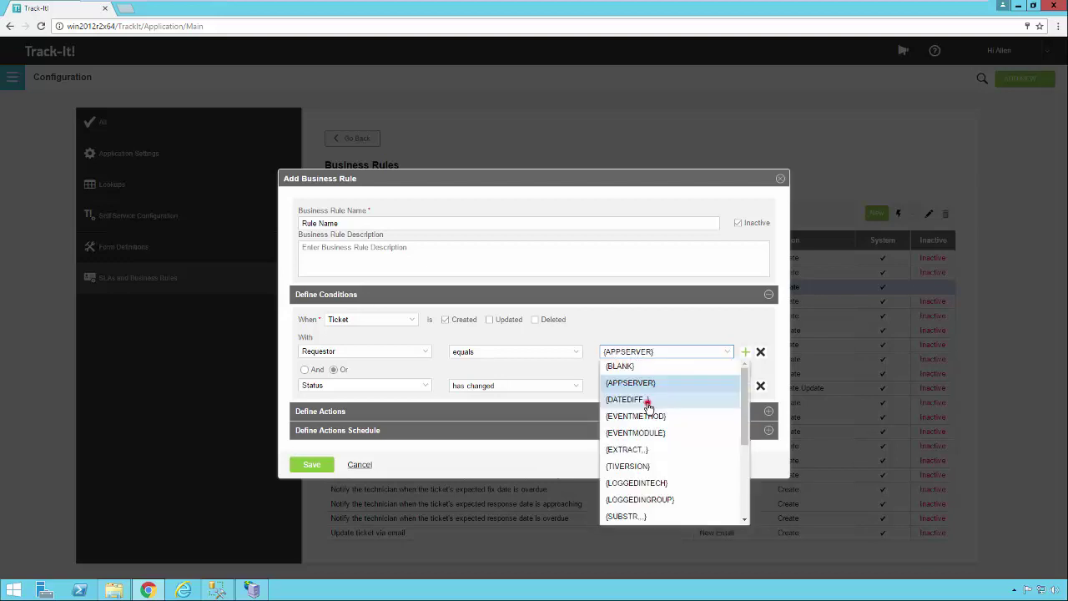
{"action": "left_click", "coordinate": [648, 400]}
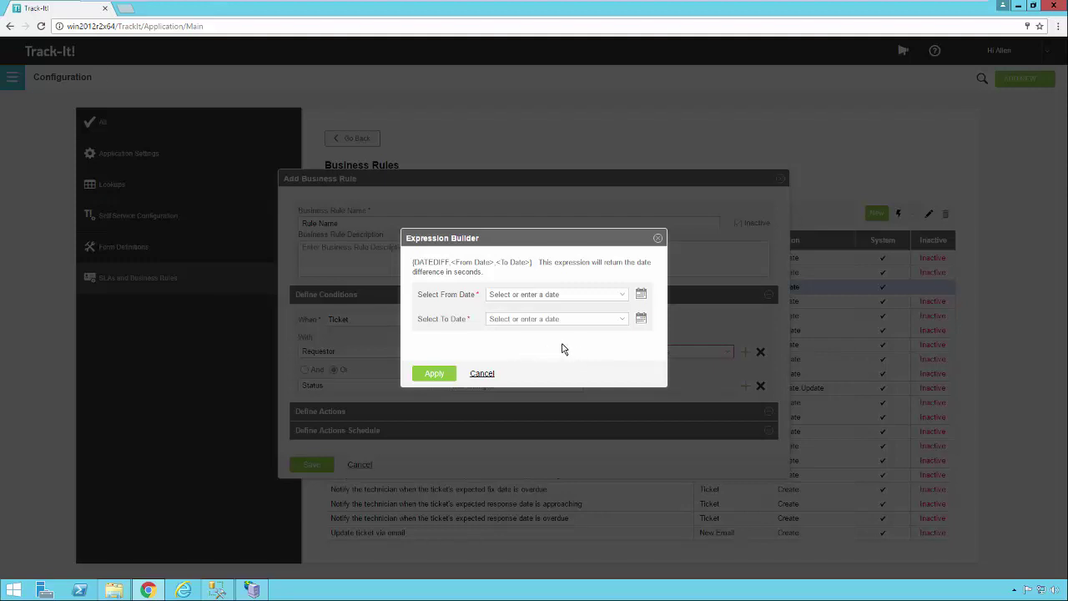
{"action": "left_click", "coordinate": [483, 373]}
Set the Requestor condition's value to {TIMEZONE} and open the rule's action definitions
{"action": "left_click", "coordinate": [731, 353]}
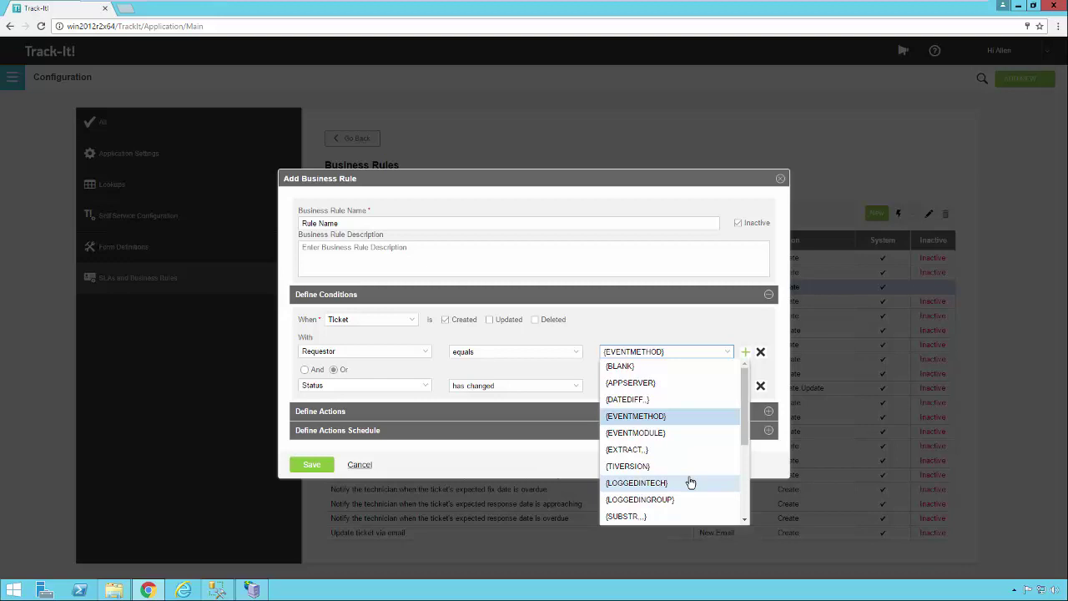
{"action": "scroll", "coordinate": [742, 422], "scroll_direction": "down", "scroll_amount": 2}
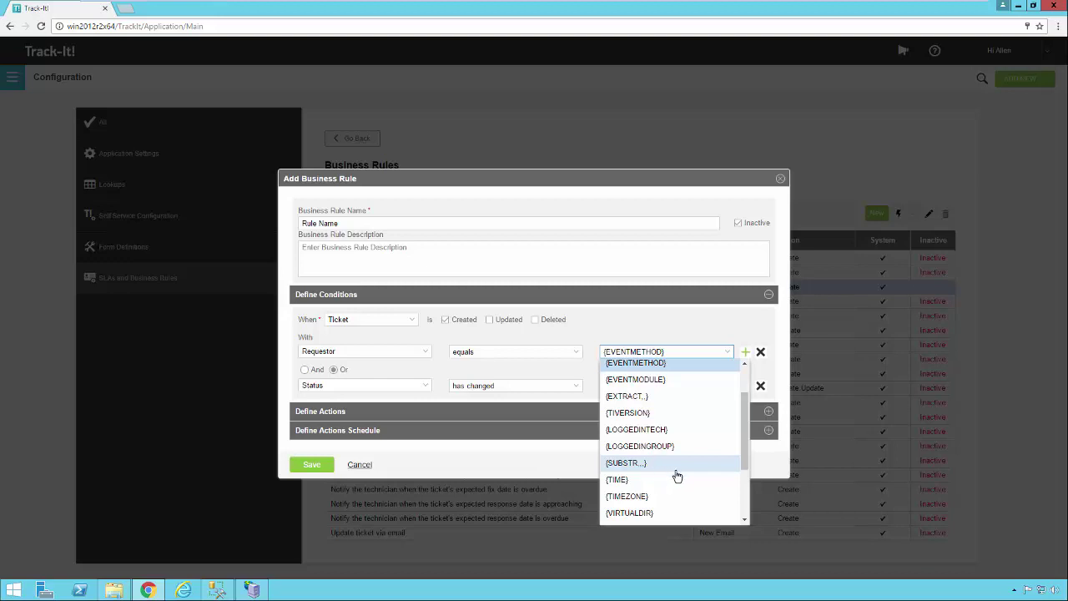
{"action": "left_click", "coordinate": [743, 464]}
{"action": "scroll", "coordinate": [743, 458], "scroll_direction": "down", "scroll_amount": 3}
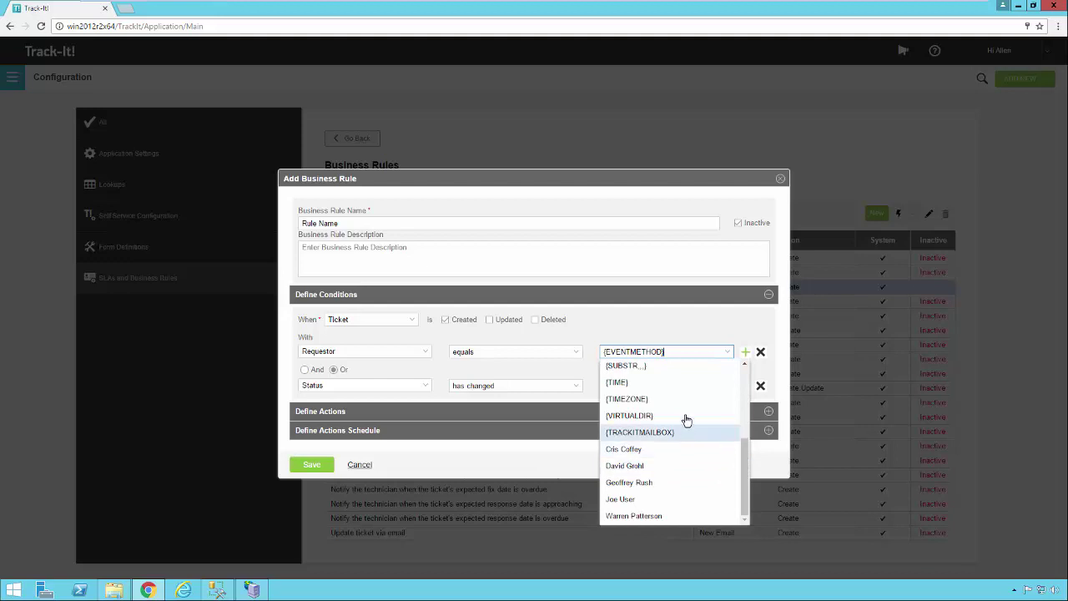
{"action": "left_click", "coordinate": [686, 401]}
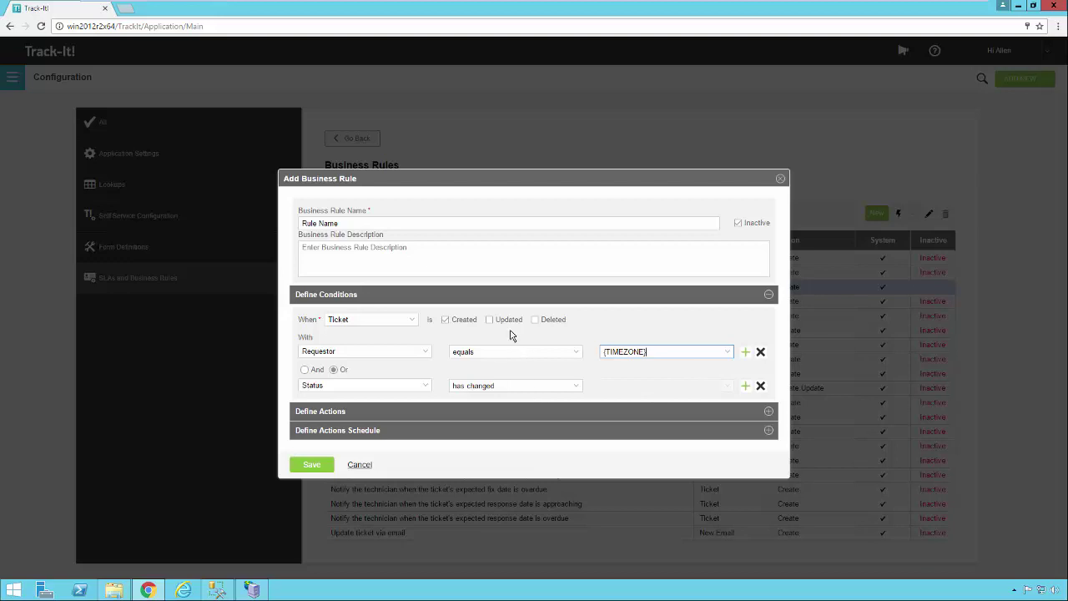
{"action": "left_click", "coordinate": [768, 412]}
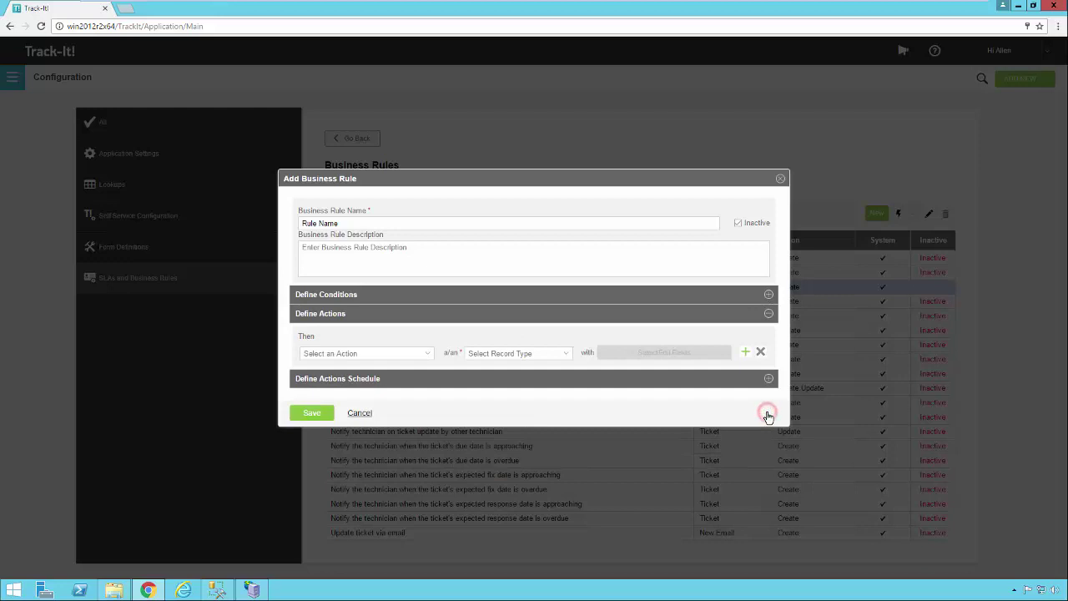
Choose Send Notification as the rule's action and open its notification details
{"action": "left_click", "coordinate": [430, 358]}
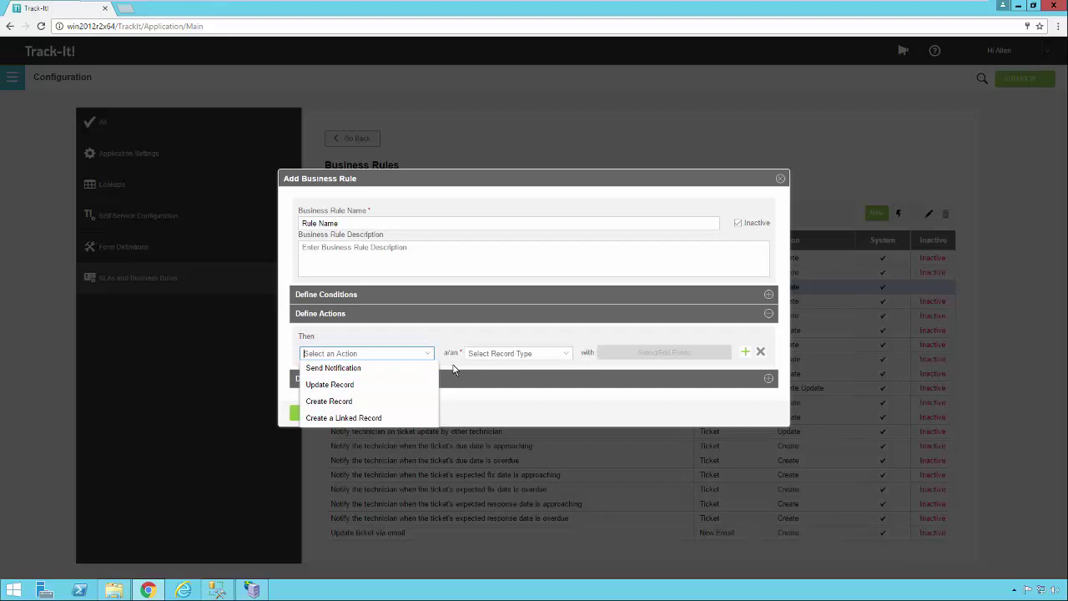
{"action": "left_click", "coordinate": [373, 375]}
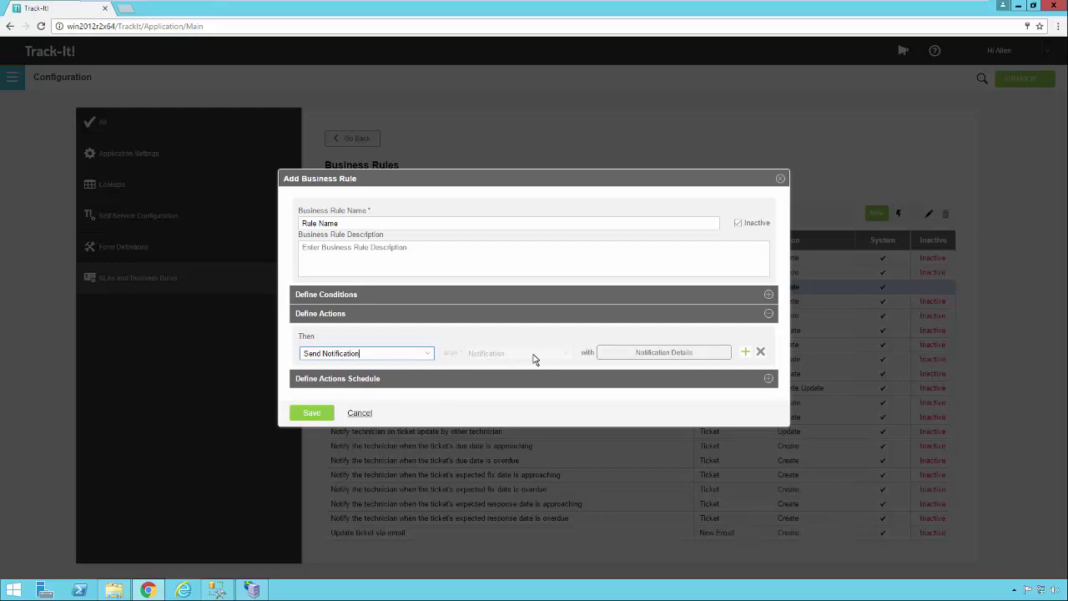
{"action": "left_click", "coordinate": [664, 357]}
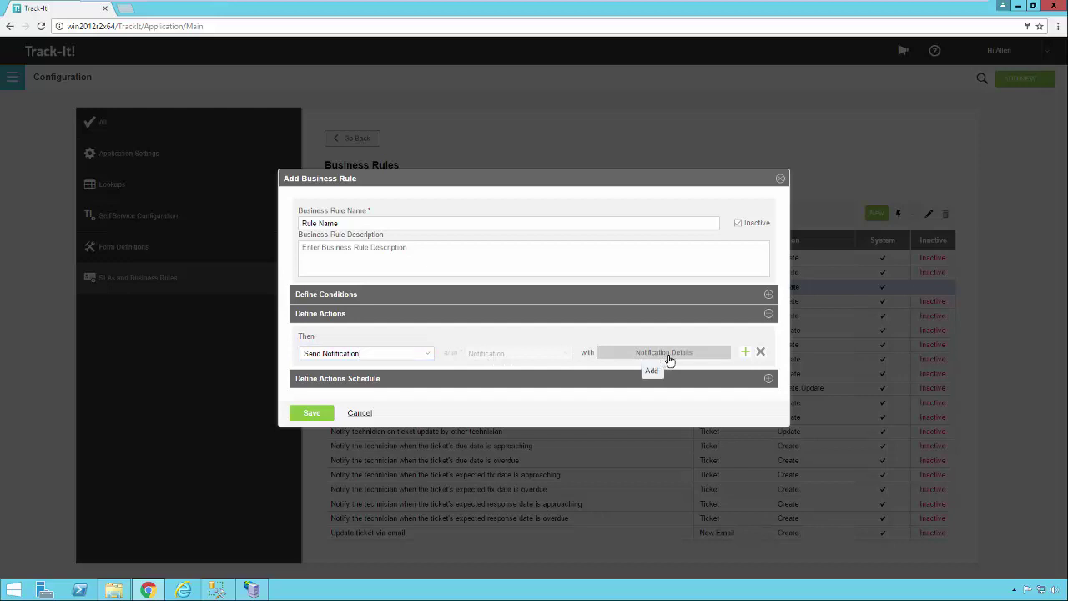
{"action": "left_click", "coordinate": [673, 358]}
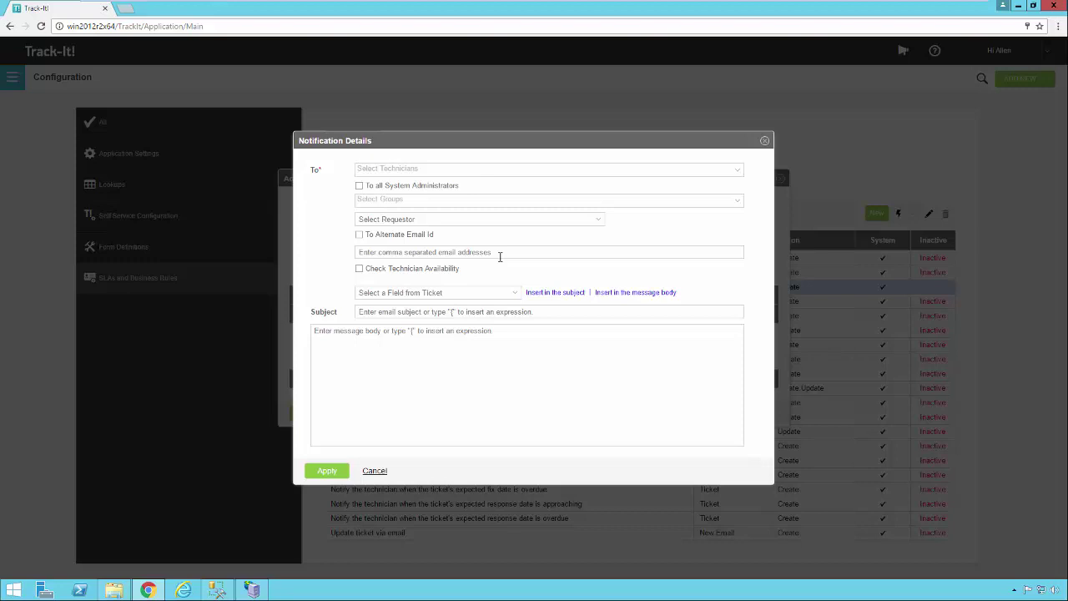
Insert the {Ticket - Assigned To Group} field into both the subject and the message body of the notification
{"action": "left_click", "coordinate": [516, 293]}
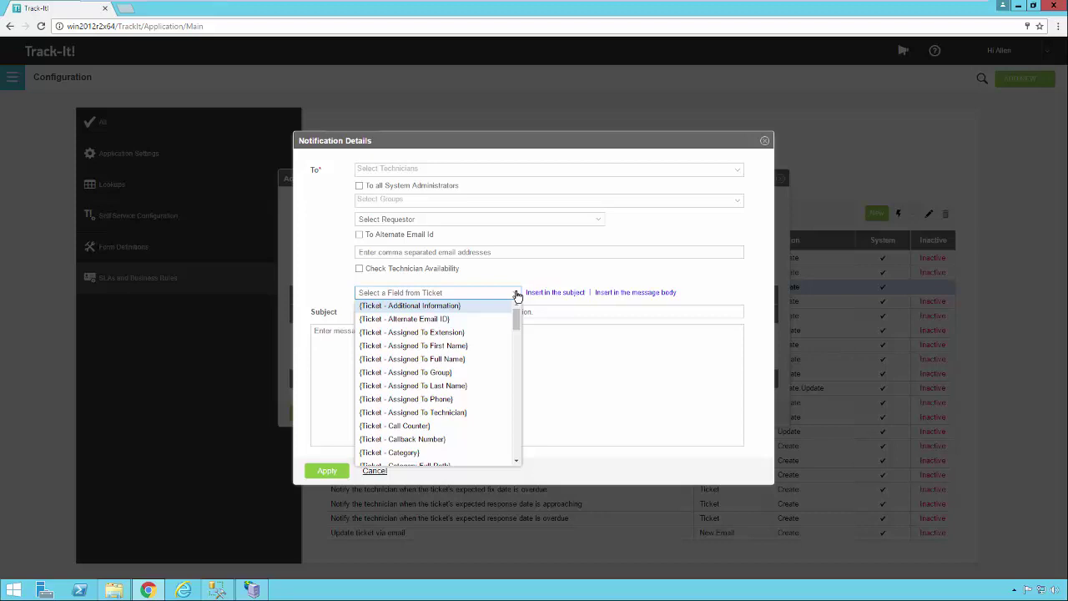
{"action": "left_click", "coordinate": [448, 376]}
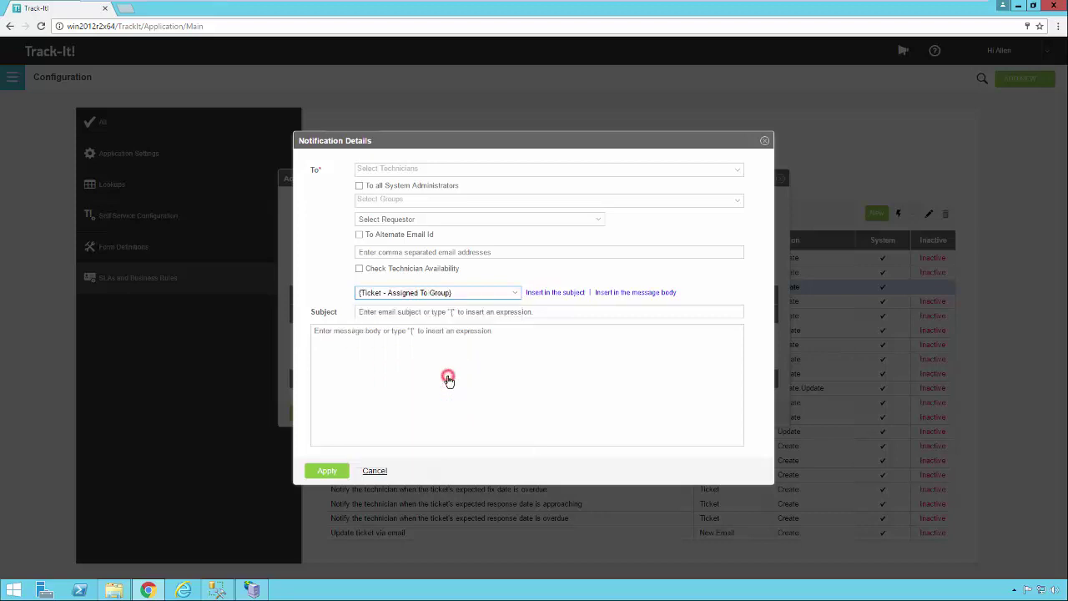
{"action": "left_click", "coordinate": [576, 297]}
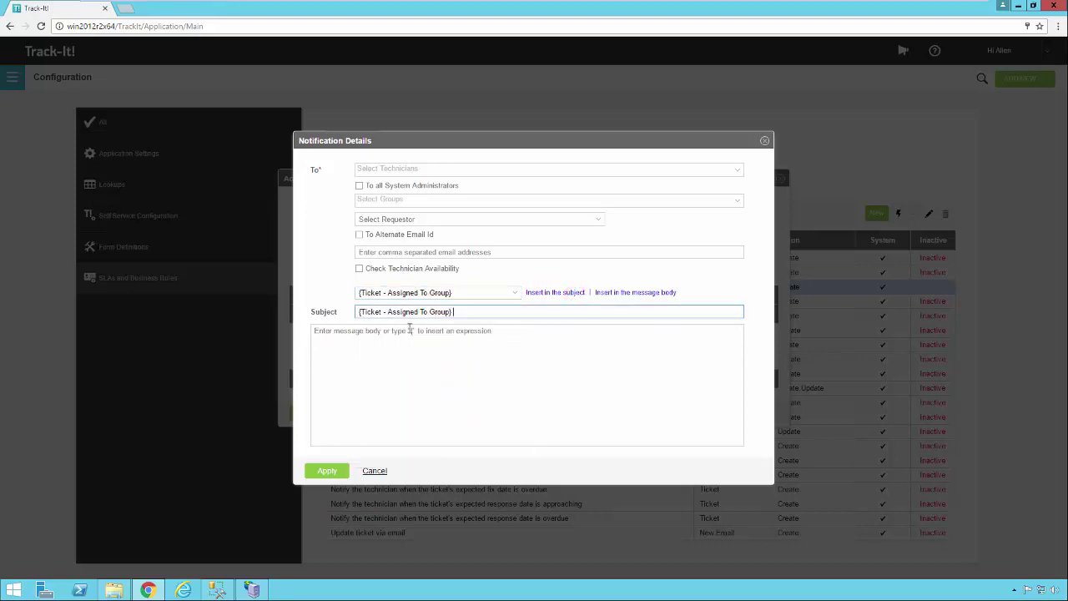
{"action": "left_click", "coordinate": [642, 294]}
{"action": "left_click", "coordinate": [643, 293]}
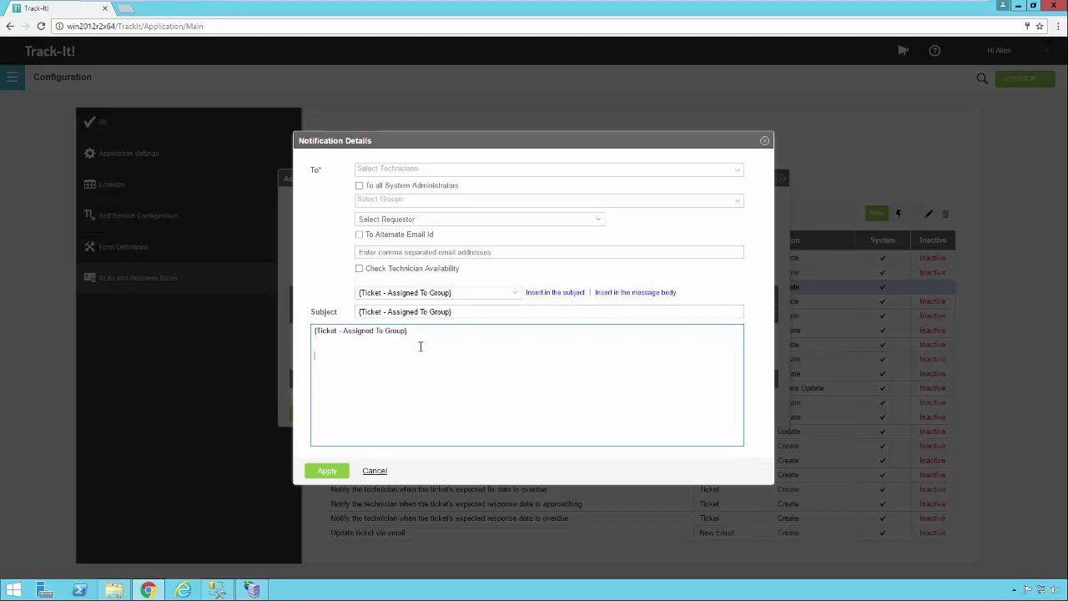
Add "text" and the {Ticket - Assigned To Technician} field to the message body, and cancel the notification details
{"action": "type", "text": "text {"}
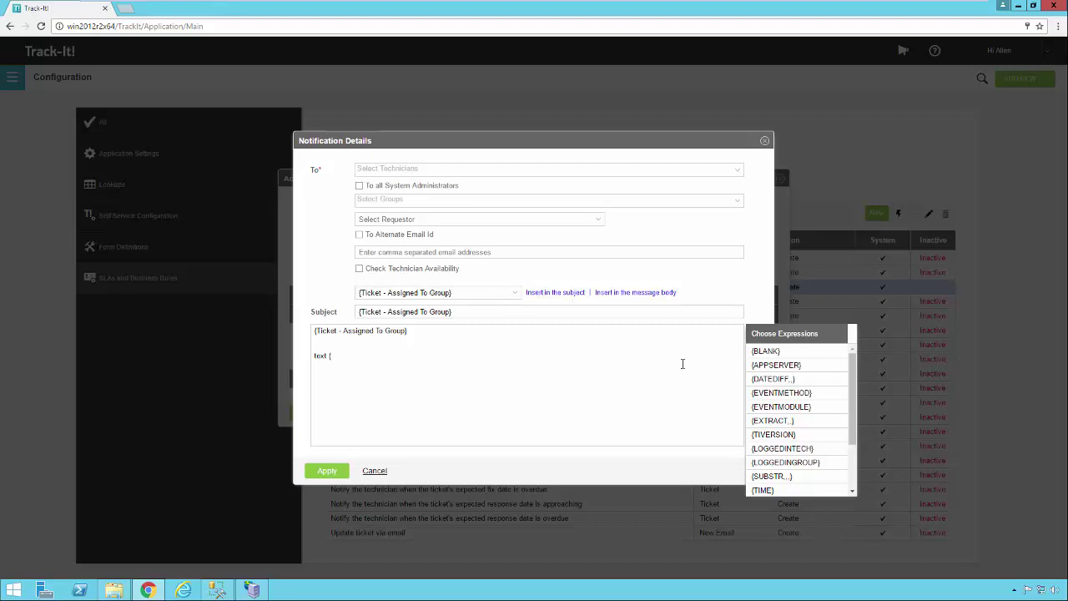
{"action": "left_click", "coordinate": [354, 353]}
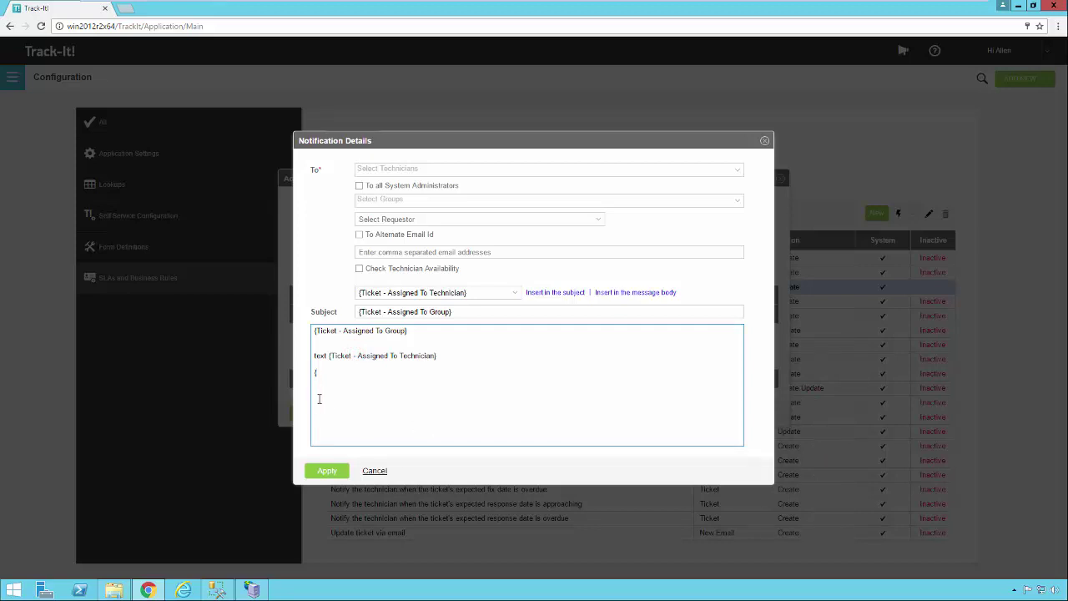
{"action": "left_click", "coordinate": [374, 470]}
{"action": "left_click", "coordinate": [512, 329]}
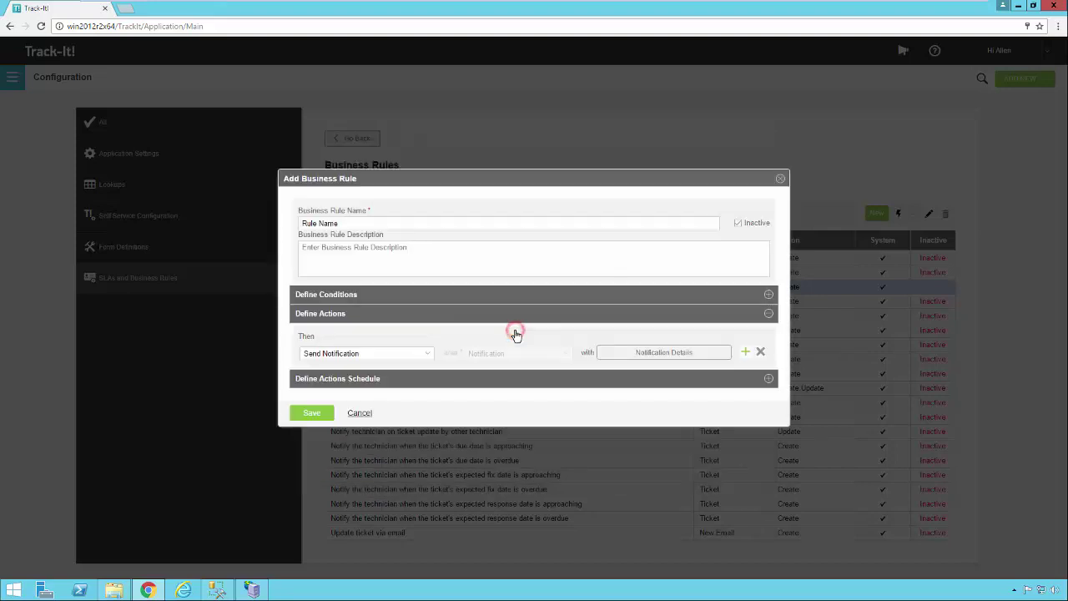
Set the rule's action to Update Record with record type Update Ticket Values, and open its field selection
{"action": "left_click", "coordinate": [430, 359]}
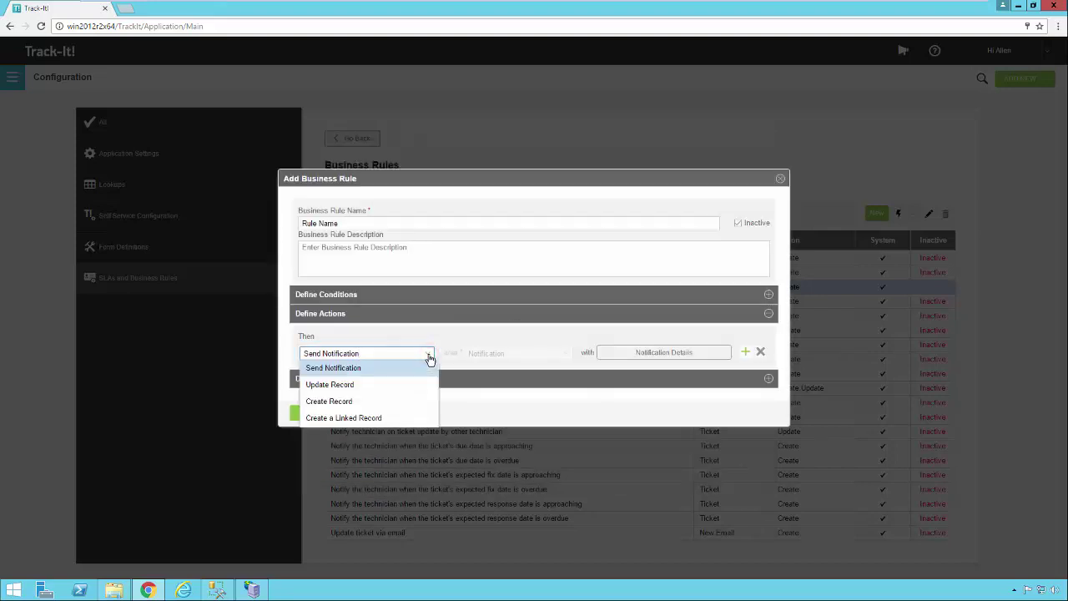
{"action": "left_click", "coordinate": [363, 386]}
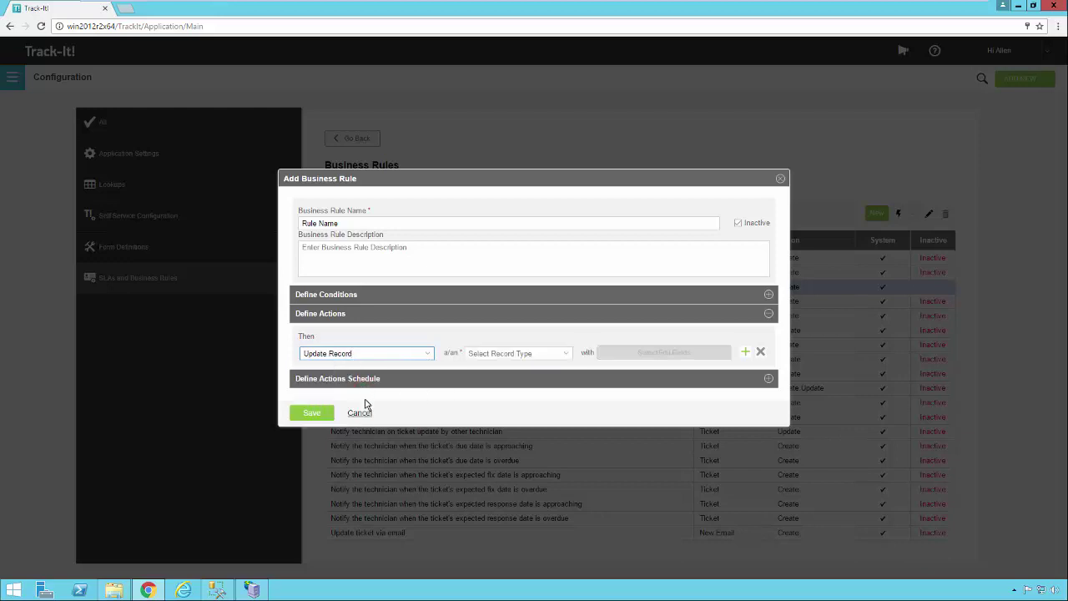
{"action": "left_click", "coordinate": [566, 354]}
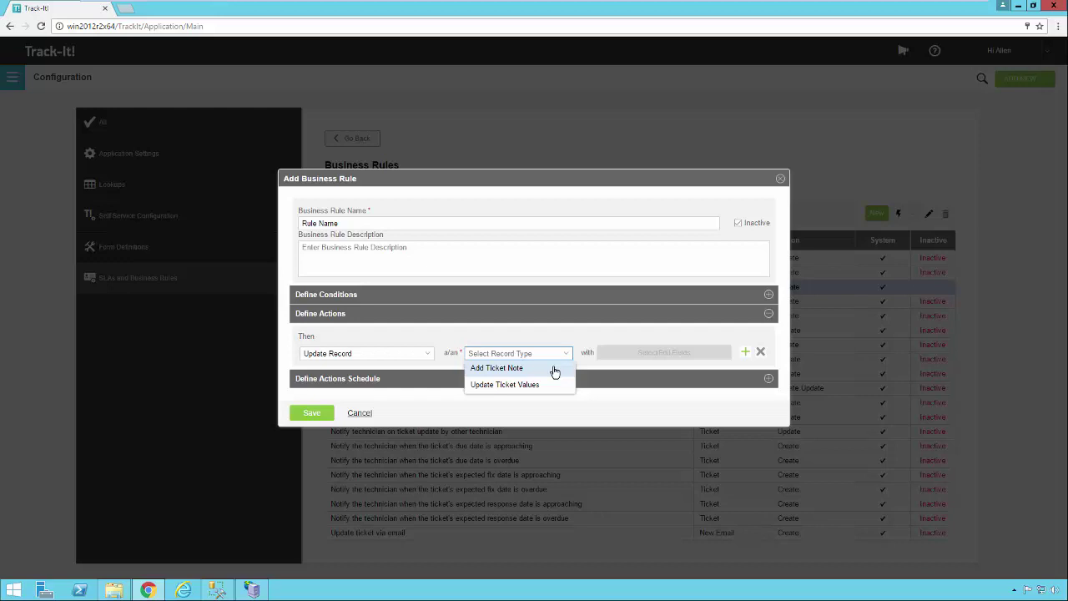
{"action": "left_click", "coordinate": [549, 382]}
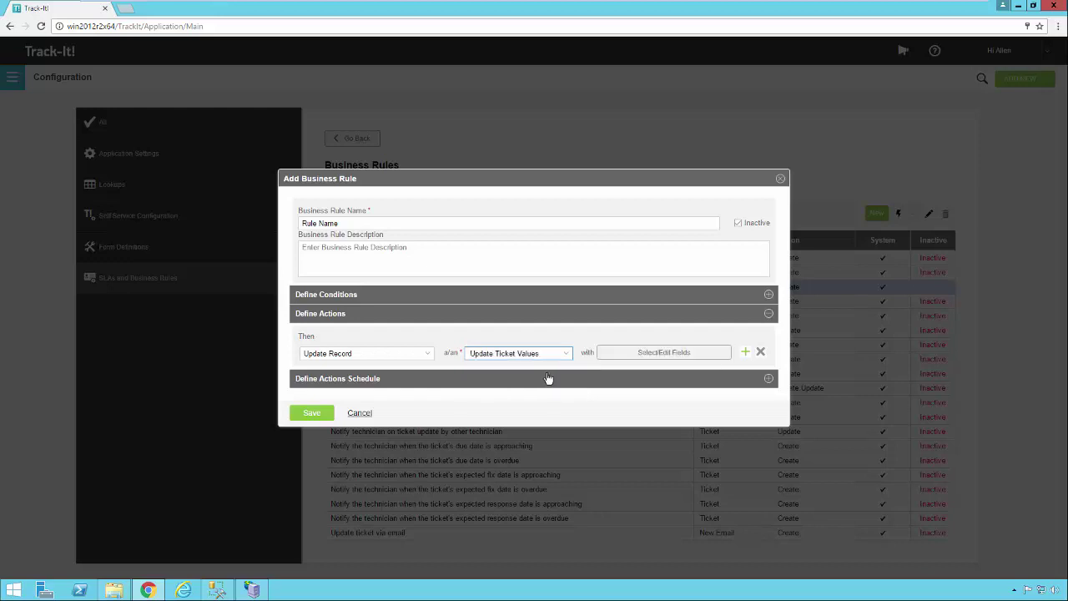
{"action": "left_click", "coordinate": [660, 354]}
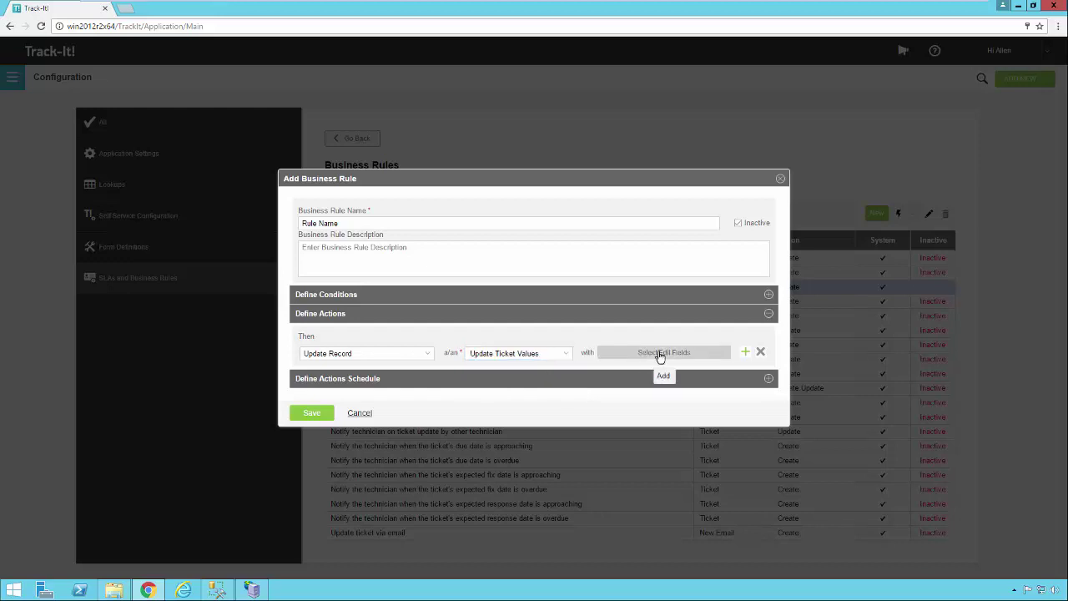
{"action": "left_click", "coordinate": [659, 354]}
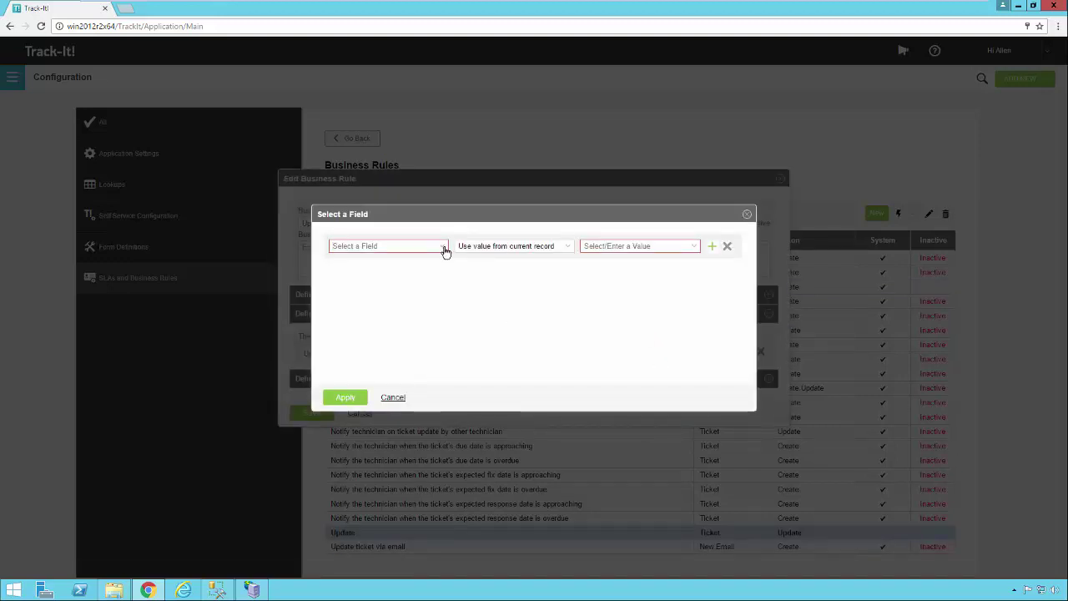
Map the Ticket ID field to {Ticket - Ticket ID}, using the value from the current record
{"action": "left_click", "coordinate": [444, 248]}
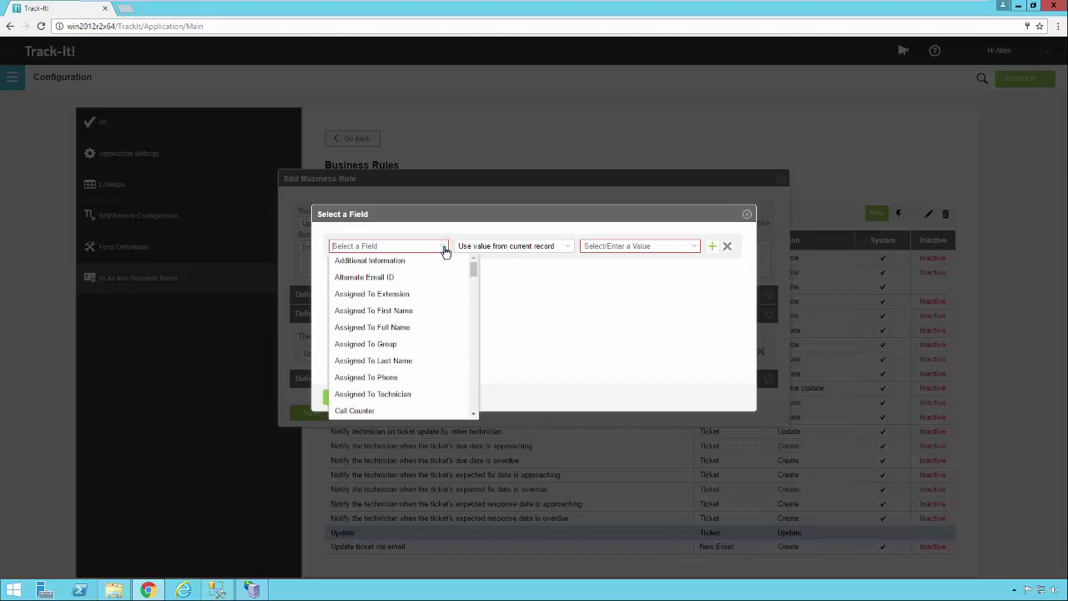
{"action": "left_click_drag", "start_coordinate": [473, 270], "coordinate": [470, 409]}
{"action": "left_click", "coordinate": [389, 376]}
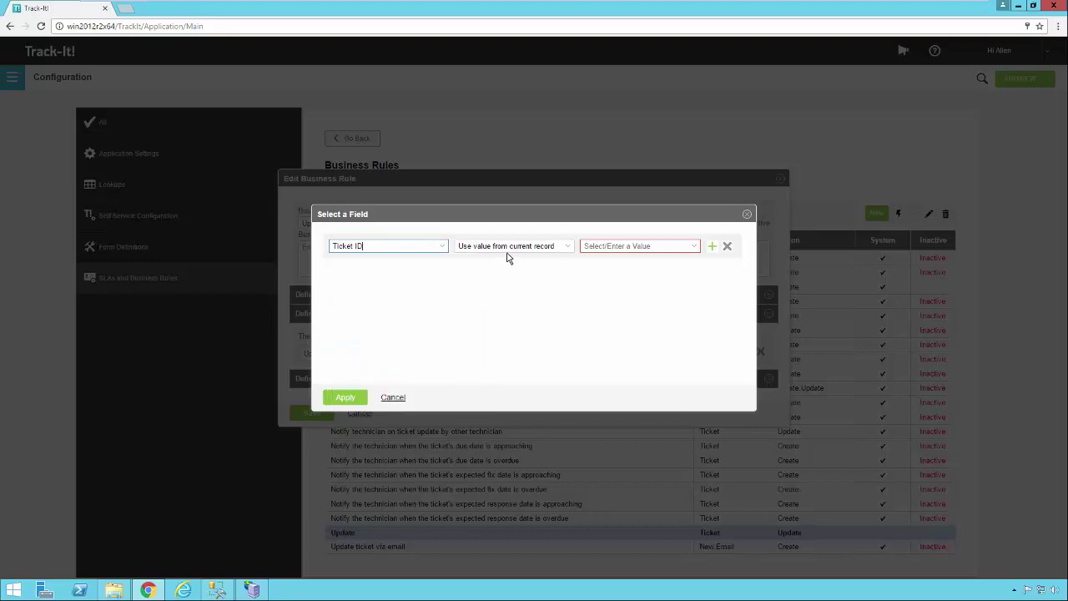
{"action": "left_click", "coordinate": [695, 246]}
{"action": "left_click", "coordinate": [725, 270]}
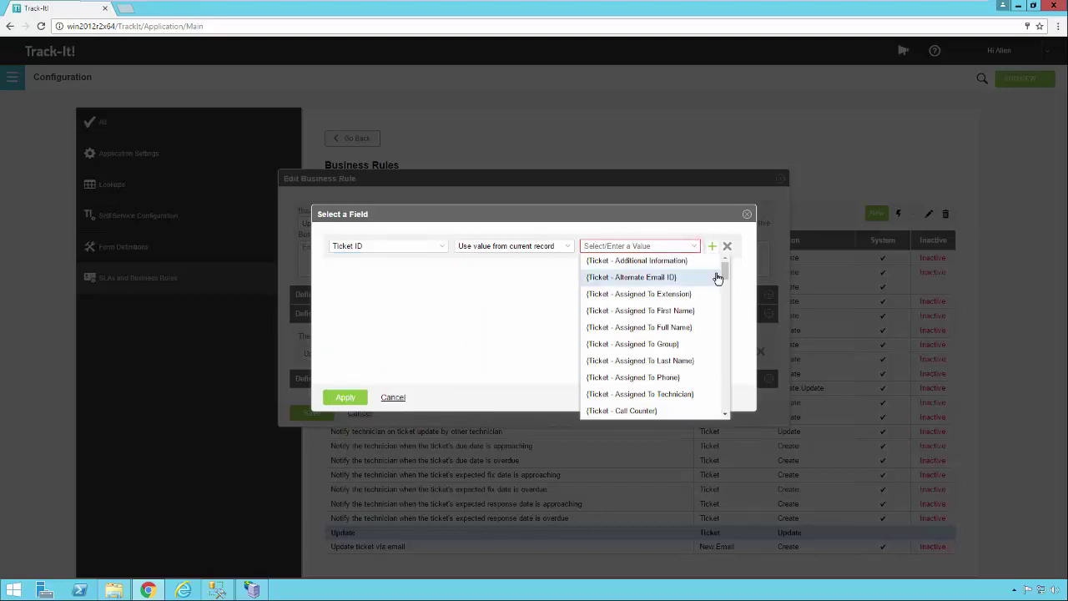
{"action": "left_click_drag", "start_coordinate": [735, 326], "coordinate": [726, 419]}
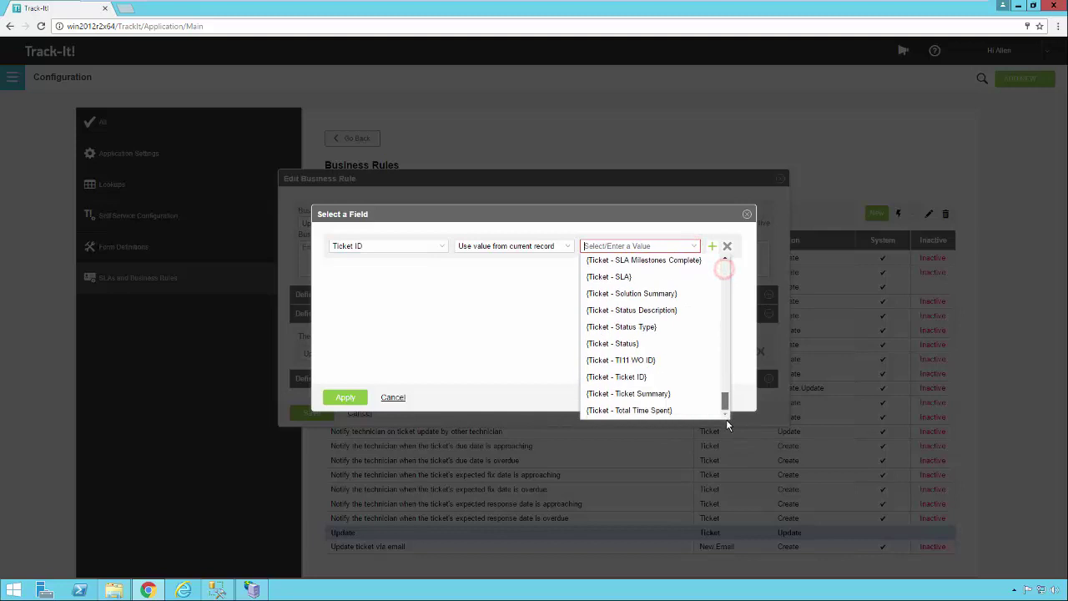
{"action": "left_click", "coordinate": [630, 380]}
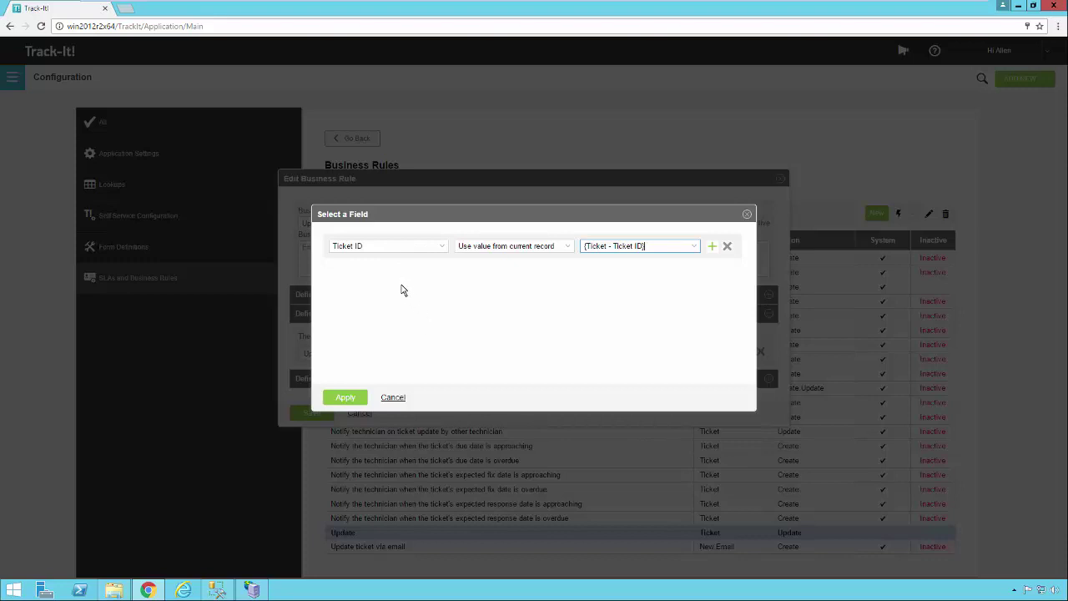
{"action": "key", "text": "Down"}
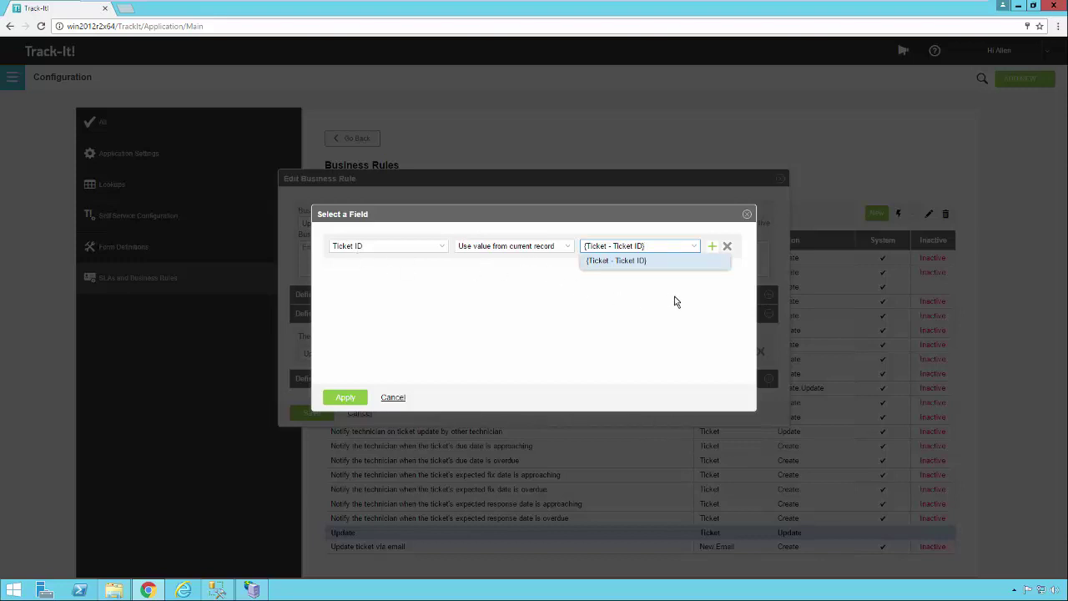
{"action": "left_click", "coordinate": [708, 286]}
Add a second field row that sets Category to Building Maintenance, using a value or an expression
{"action": "left_click", "coordinate": [713, 249]}
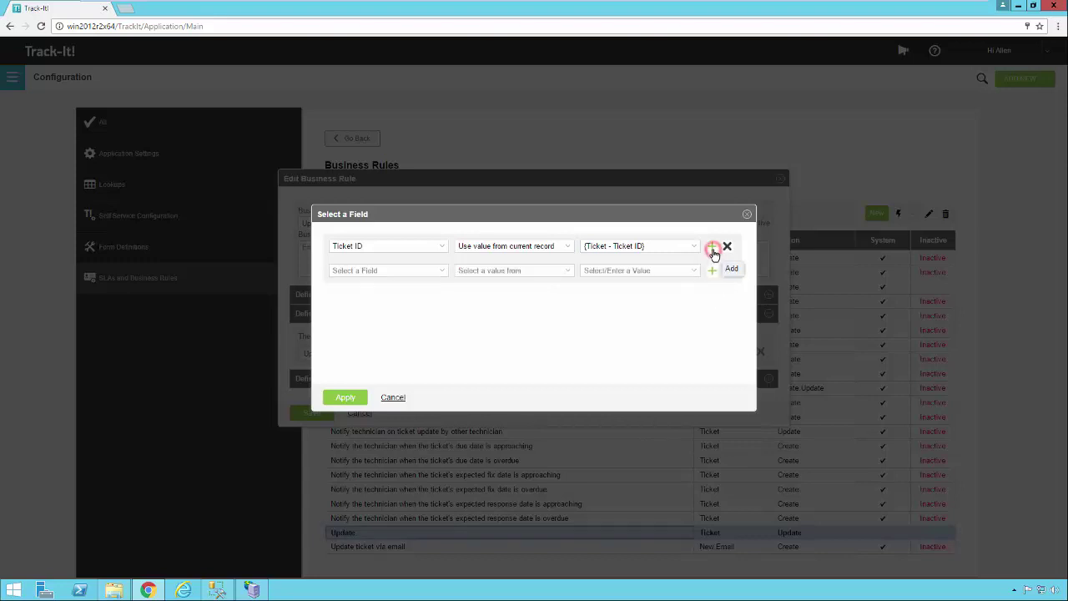
{"action": "left_click", "coordinate": [443, 272]}
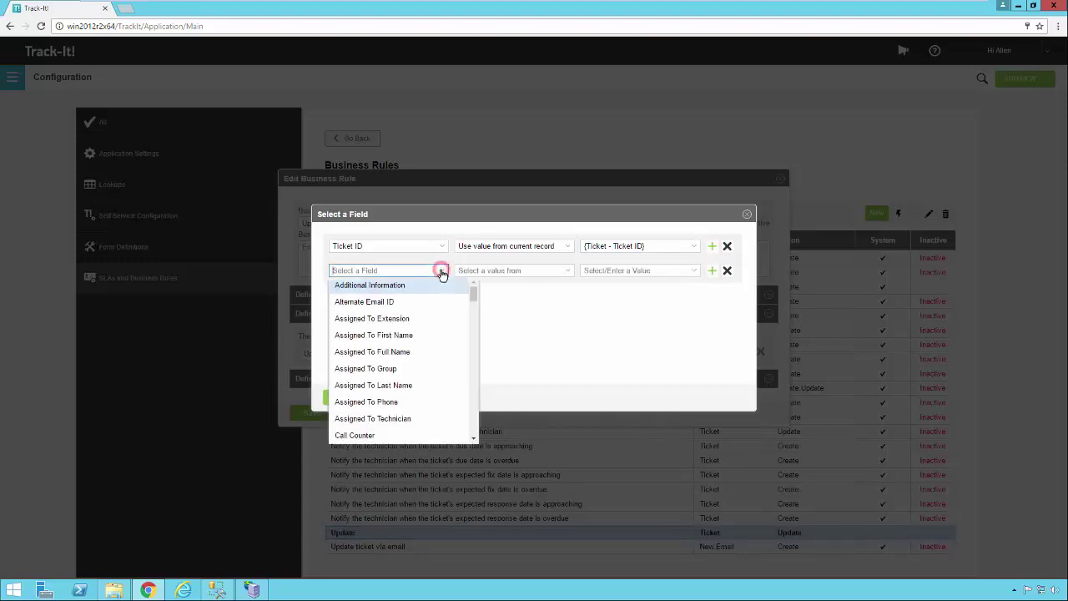
{"action": "scroll", "coordinate": [385, 417], "scroll_direction": "down", "scroll_amount": 2}
{"action": "left_click", "coordinate": [375, 417]}
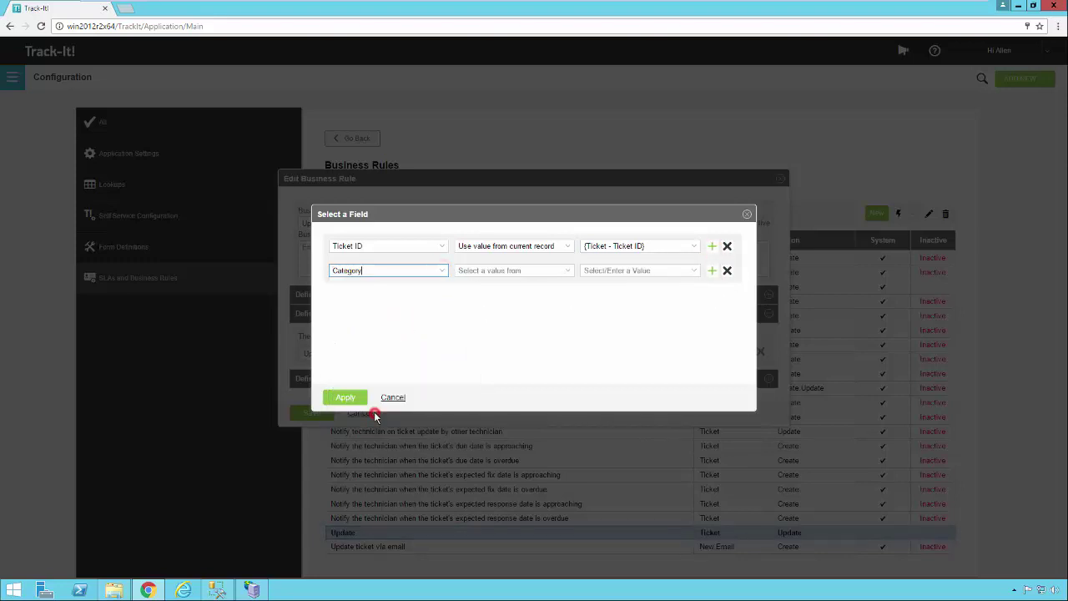
{"action": "left_click", "coordinate": [568, 275]}
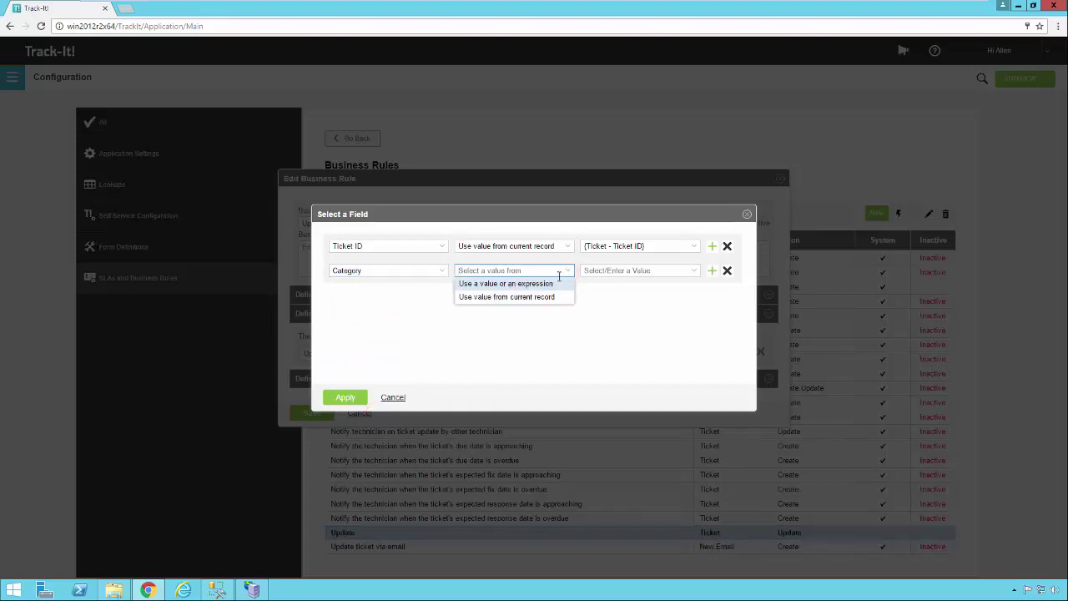
{"action": "left_click", "coordinate": [529, 285]}
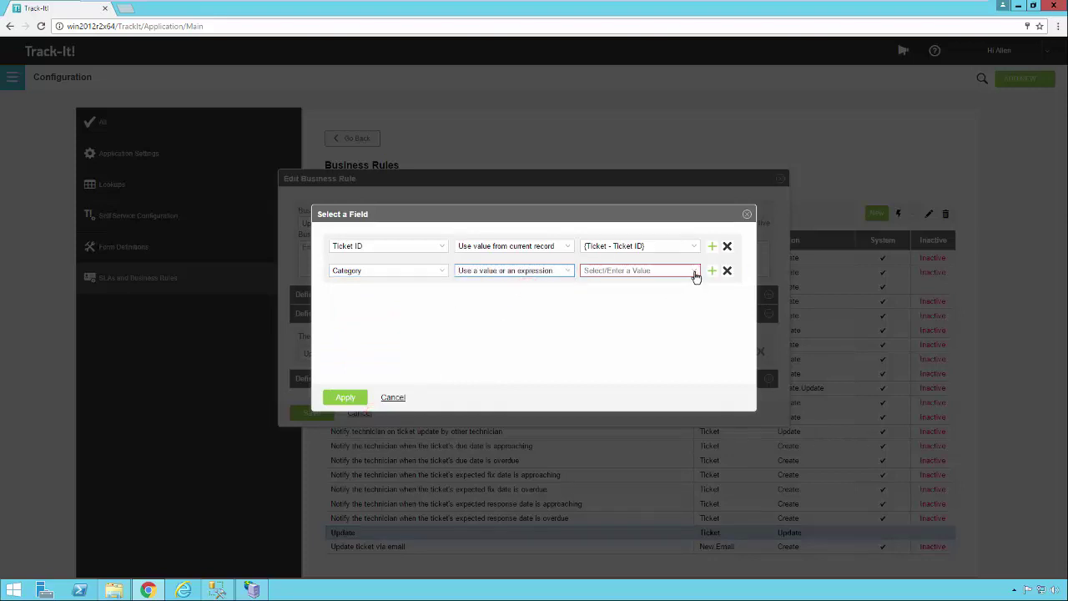
{"action": "left_click", "coordinate": [693, 271]}
{"action": "scroll", "coordinate": [678, 357], "scroll_direction": "down", "scroll_amount": 5}
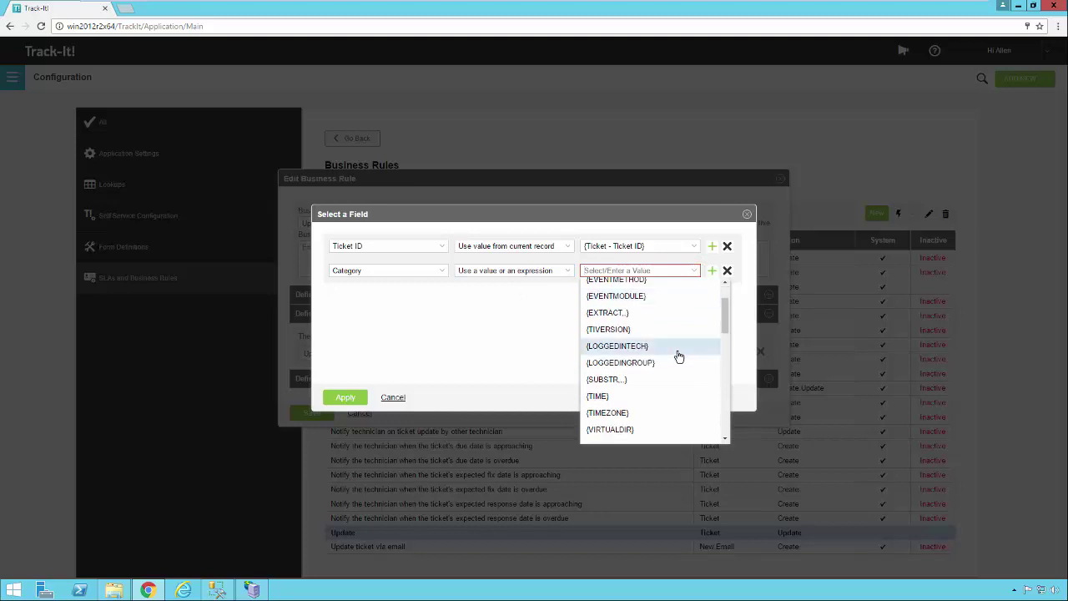
{"action": "scroll", "coordinate": [678, 356], "scroll_direction": "down", "scroll_amount": 1}
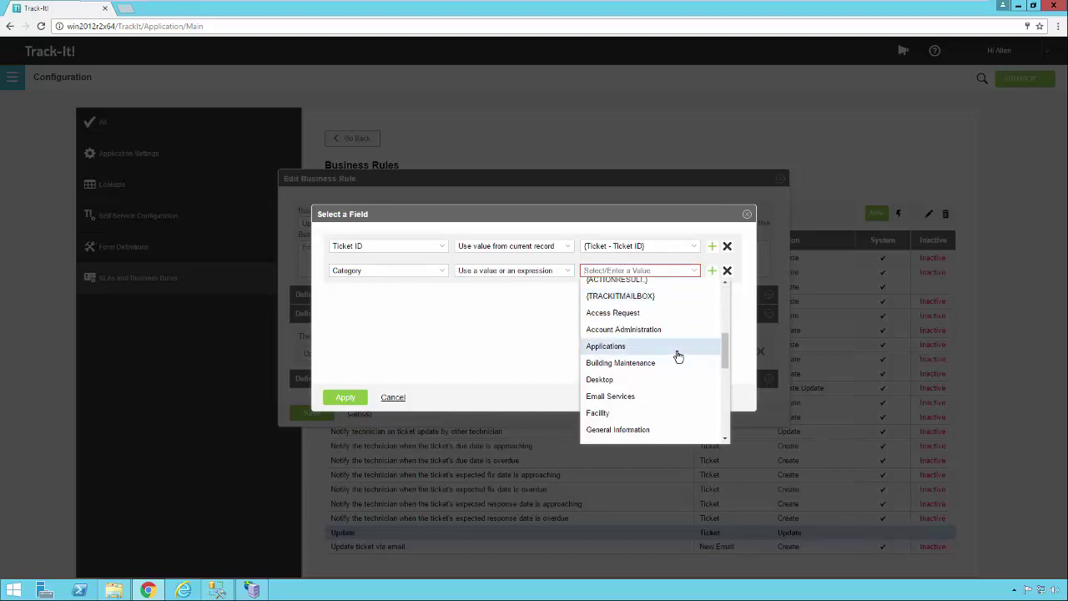
{"action": "left_click", "coordinate": [677, 362]}
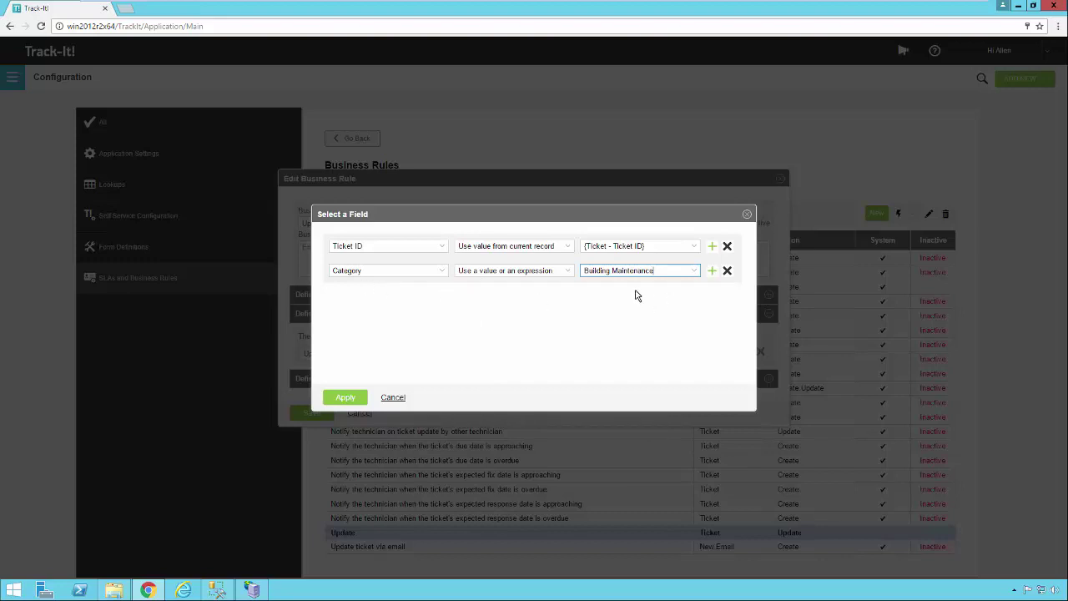
{"action": "left_click", "coordinate": [712, 270]}
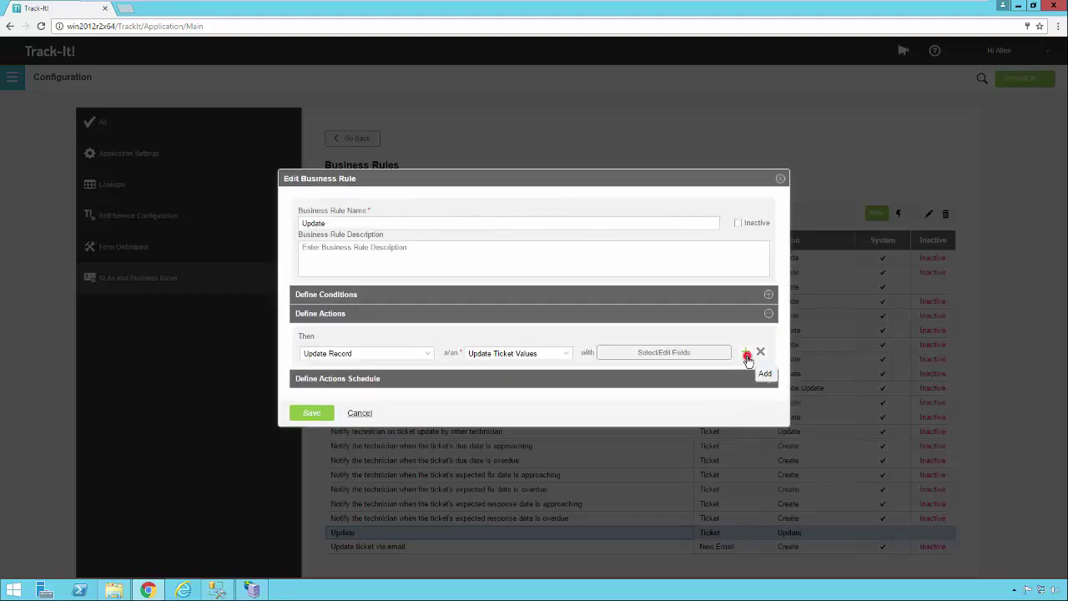
Add a second action to the rule, set to Create Record with the Requestor record type
{"action": "left_click", "coordinate": [747, 356]}
{"action": "left_click", "coordinate": [429, 380]}
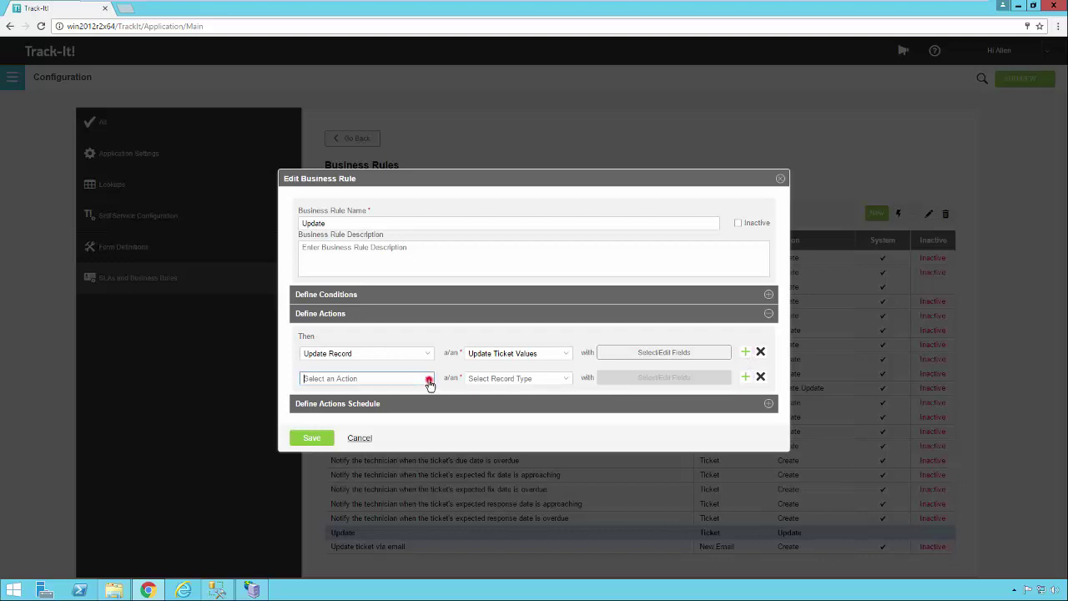
{"action": "left_click", "coordinate": [379, 428]}
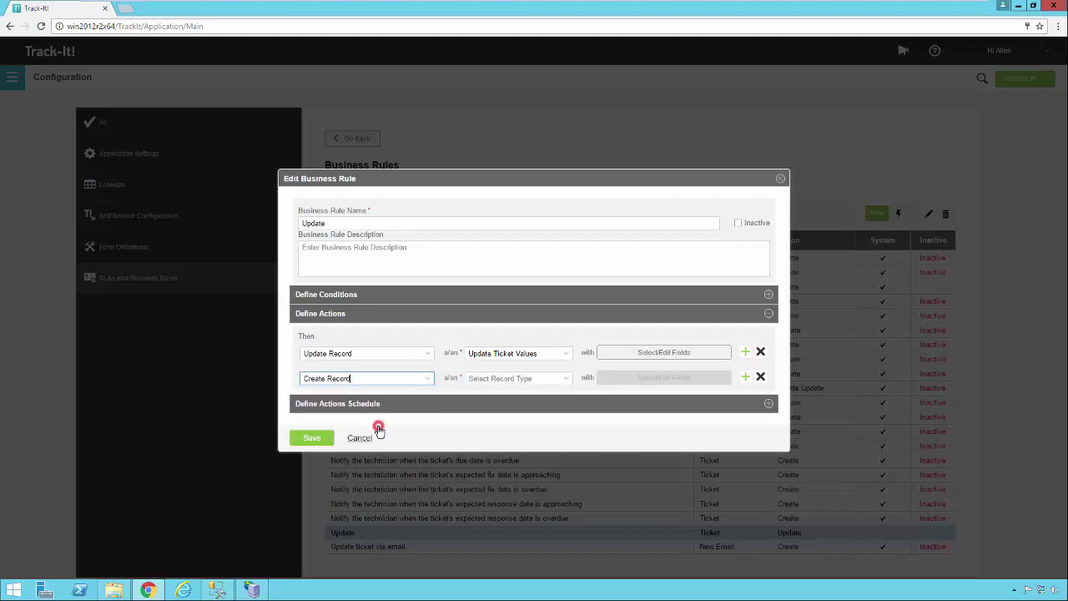
{"action": "left_click", "coordinate": [567, 380]}
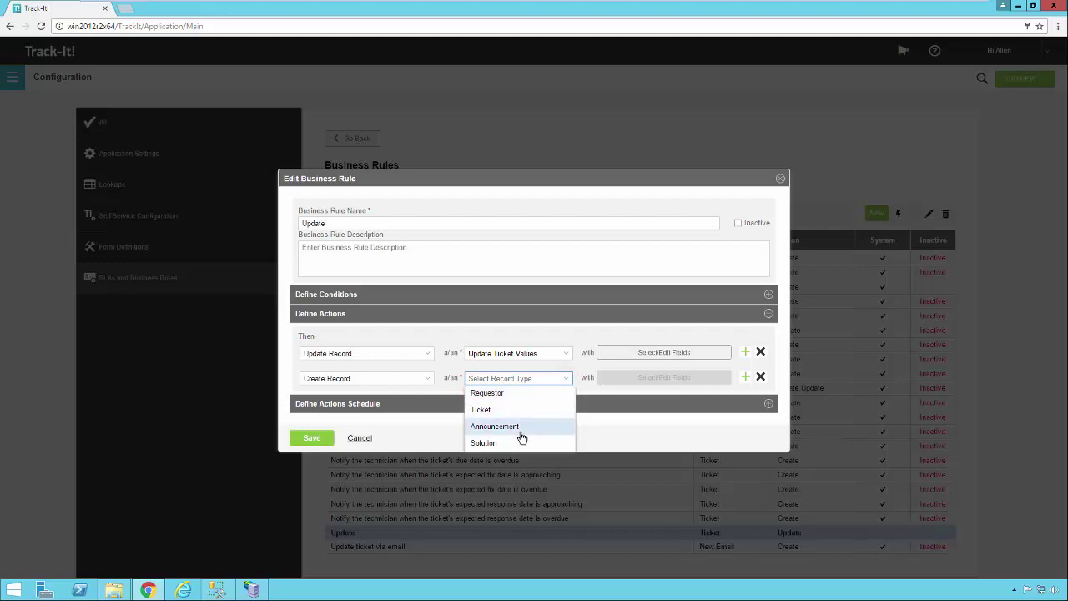
{"action": "left_click", "coordinate": [539, 393]}
Check the fields available for the Requestor record, cancel the field selection, and set the second action's record type to Solution
{"action": "left_click", "coordinate": [651, 377]}
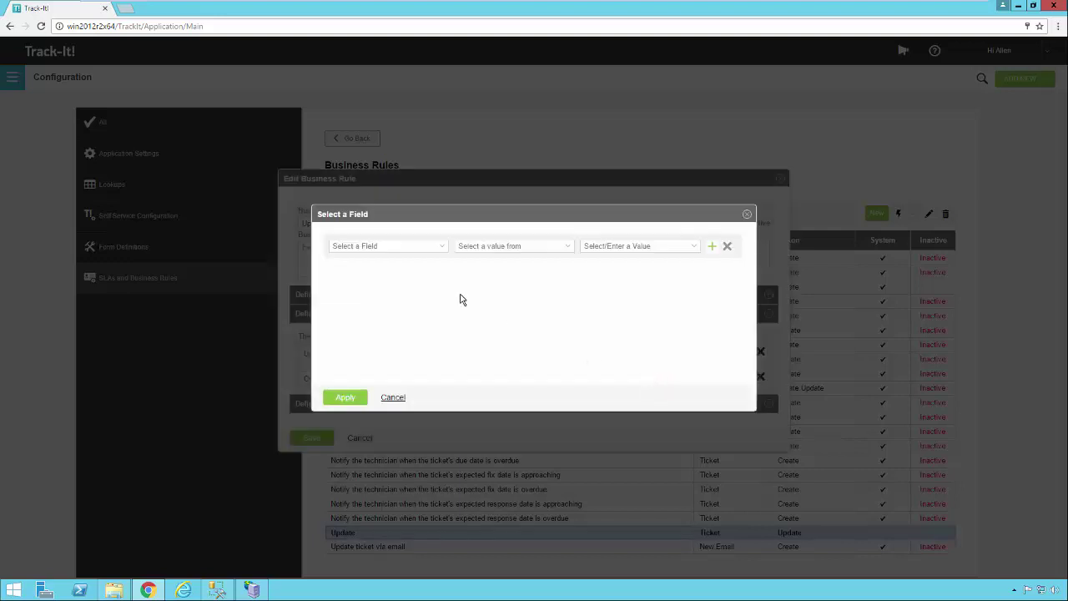
{"action": "left_click", "coordinate": [441, 249]}
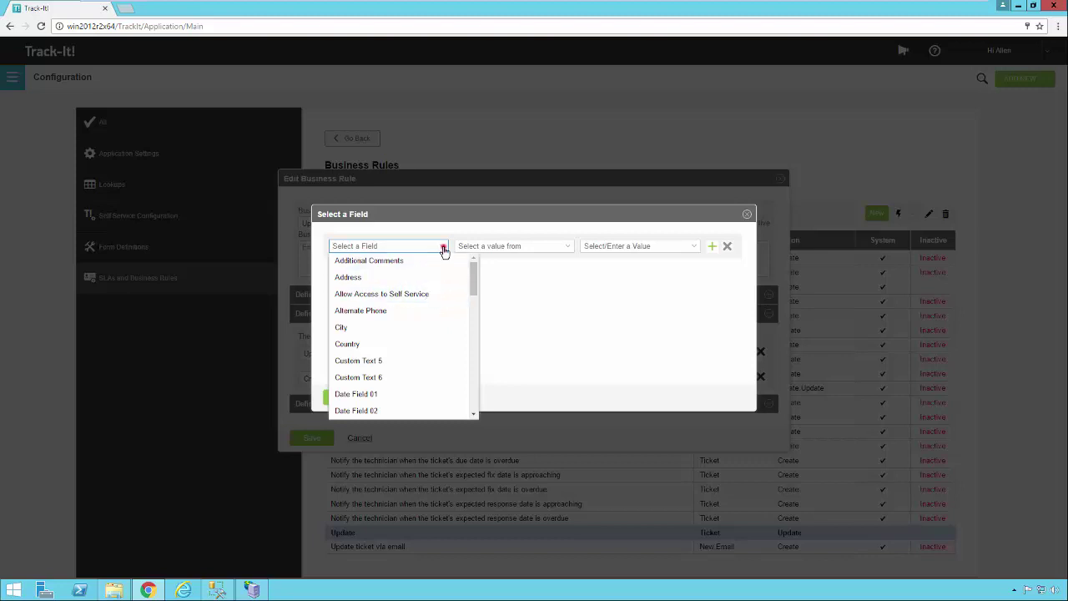
{"action": "left_click", "coordinate": [443, 247]}
{"action": "left_click", "coordinate": [392, 397]}
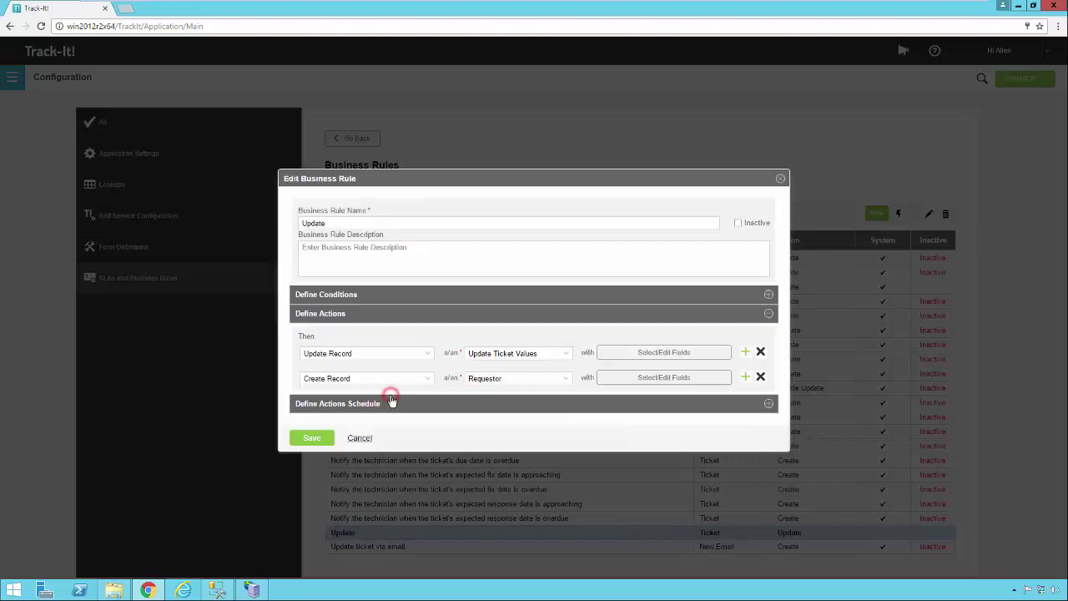
{"action": "left_click", "coordinate": [566, 382]}
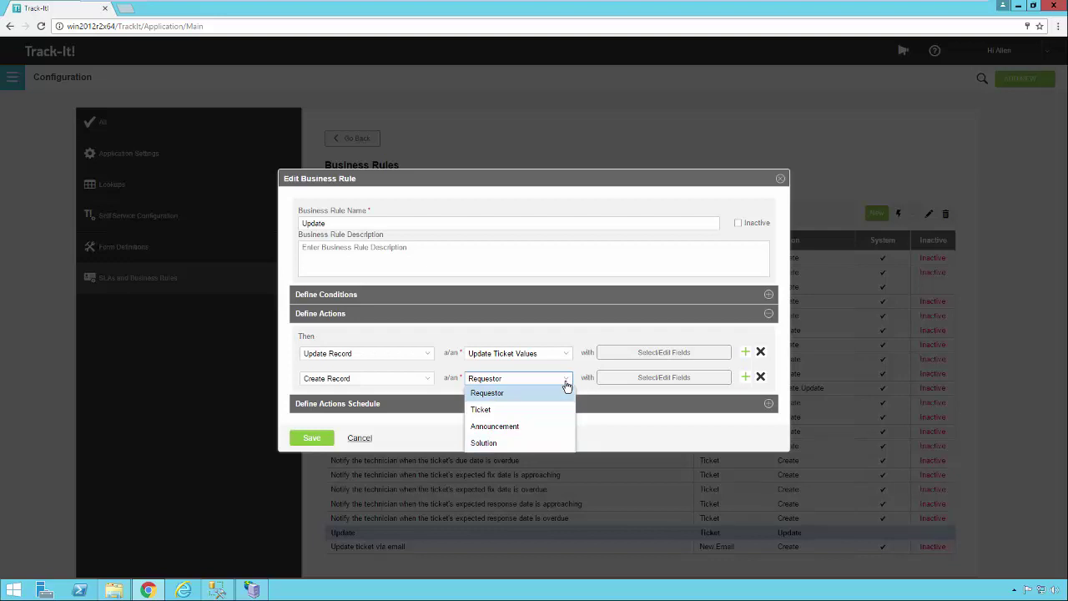
{"action": "left_click", "coordinate": [532, 444]}
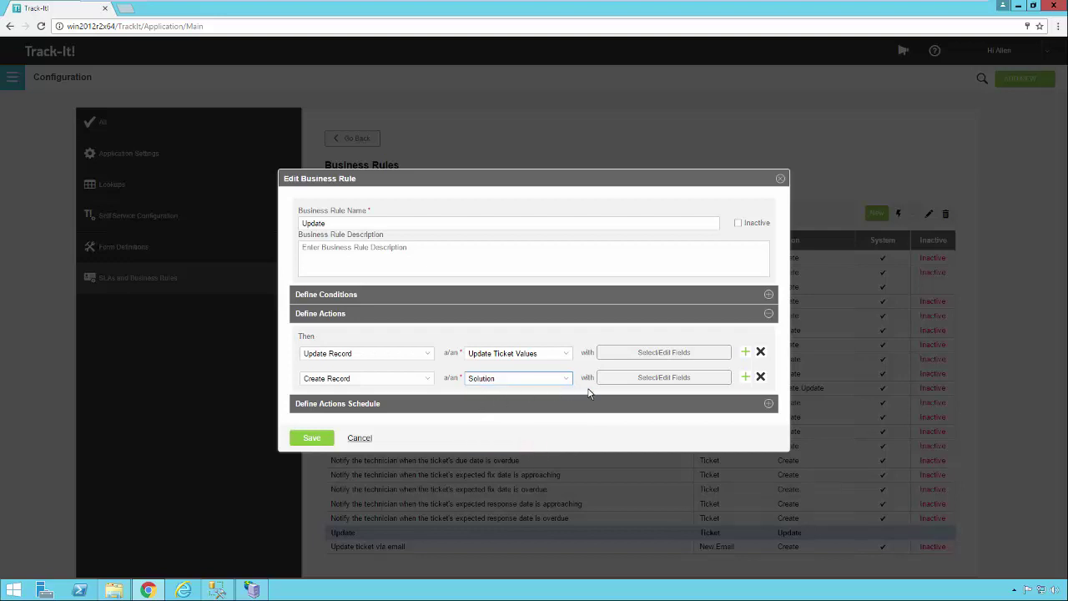
Change the second action to Update Record with the record type Add Ticket Note
{"action": "left_click", "coordinate": [424, 378]}
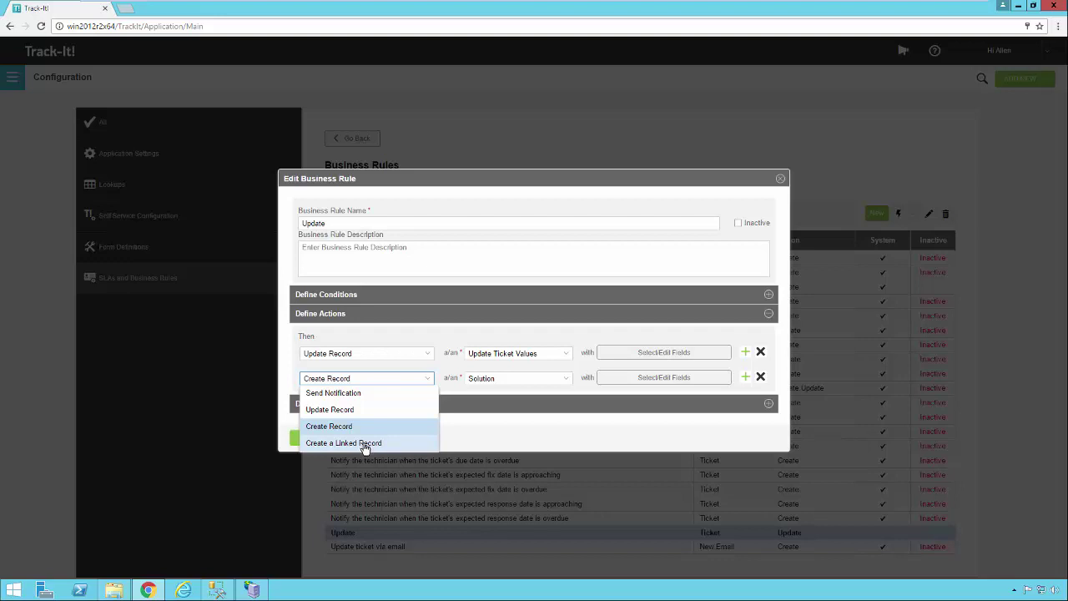
{"action": "left_click", "coordinate": [383, 410]}
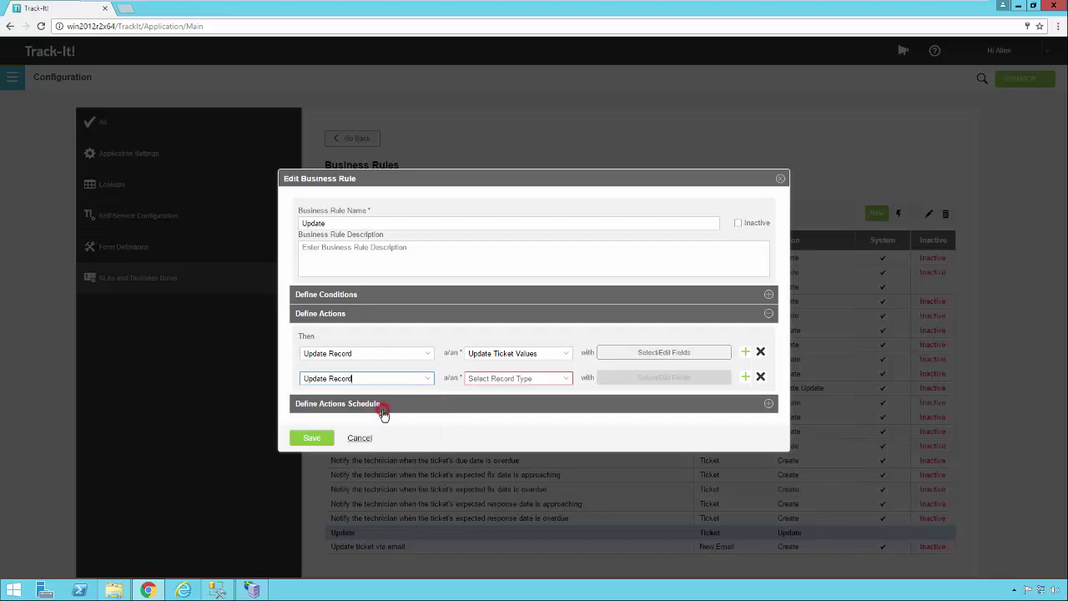
{"action": "left_click", "coordinate": [567, 380]}
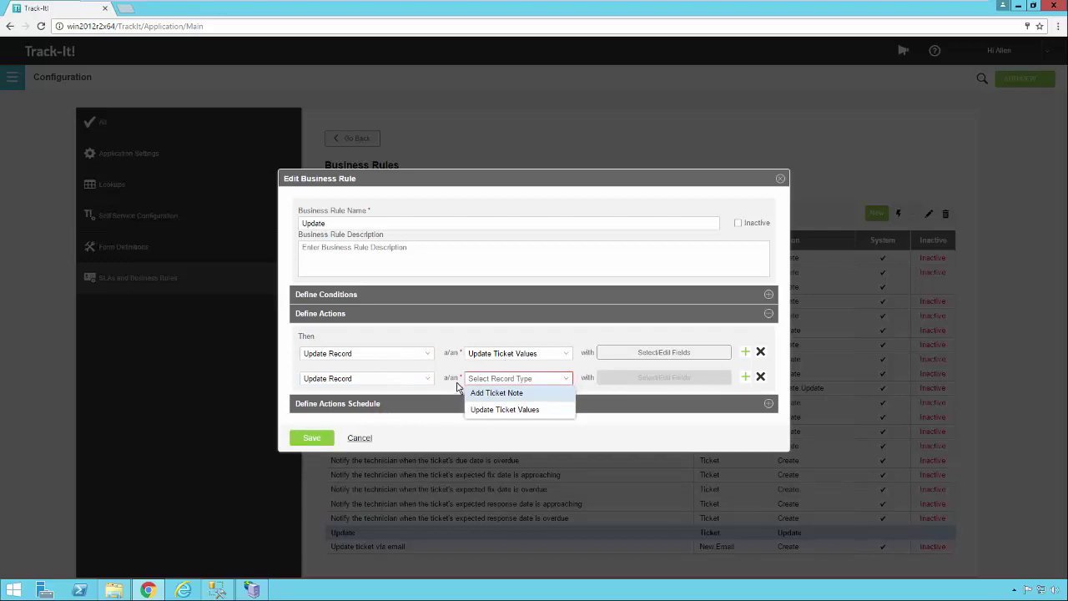
{"action": "left_click", "coordinate": [506, 410]}
{"action": "left_click", "coordinate": [551, 394]}
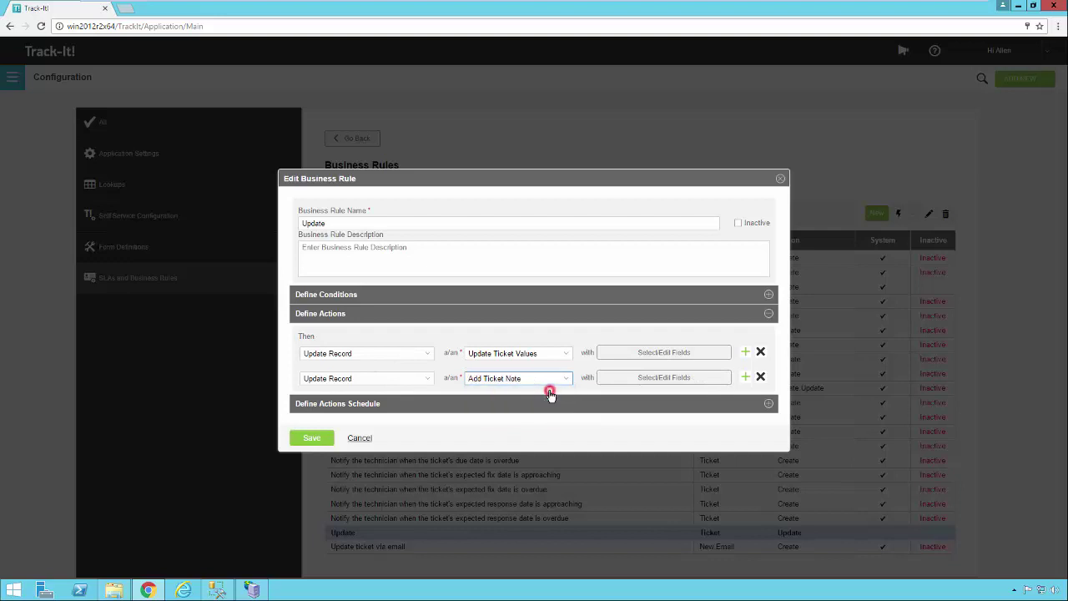
In the ticket note action's fields, map Ticket ID to {Ticket - Ticket ID}, using the value from the current record
{"action": "left_click", "coordinate": [648, 380]}
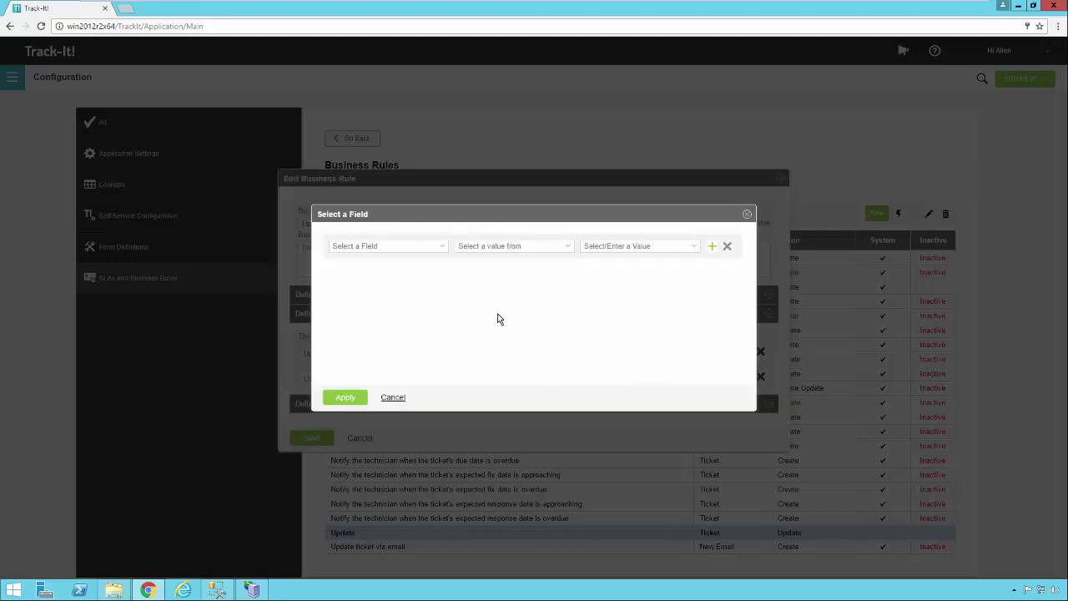
{"action": "left_click", "coordinate": [443, 253]}
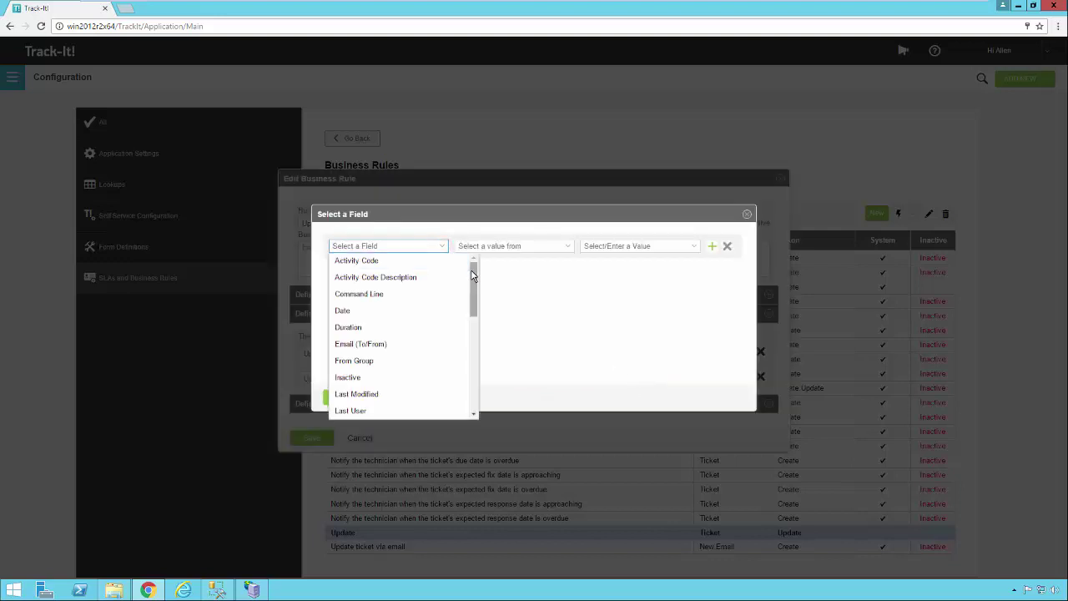
{"action": "scroll", "coordinate": [472, 269], "scroll_direction": "down", "scroll_amount": 10}
{"action": "left_click", "coordinate": [400, 380]}
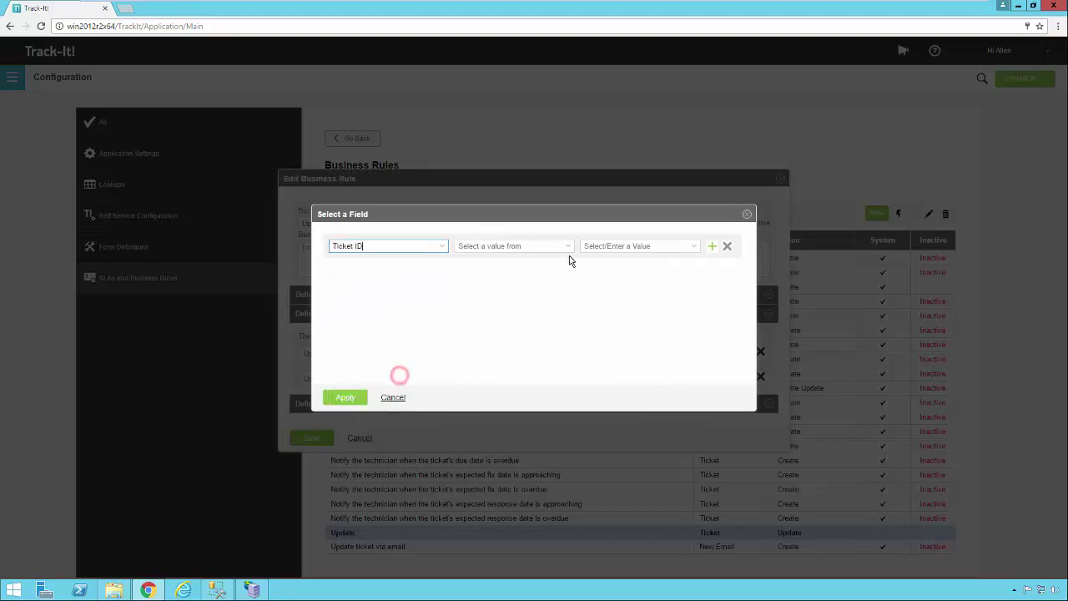
{"action": "left_click", "coordinate": [567, 246]}
{"action": "left_click", "coordinate": [539, 277]}
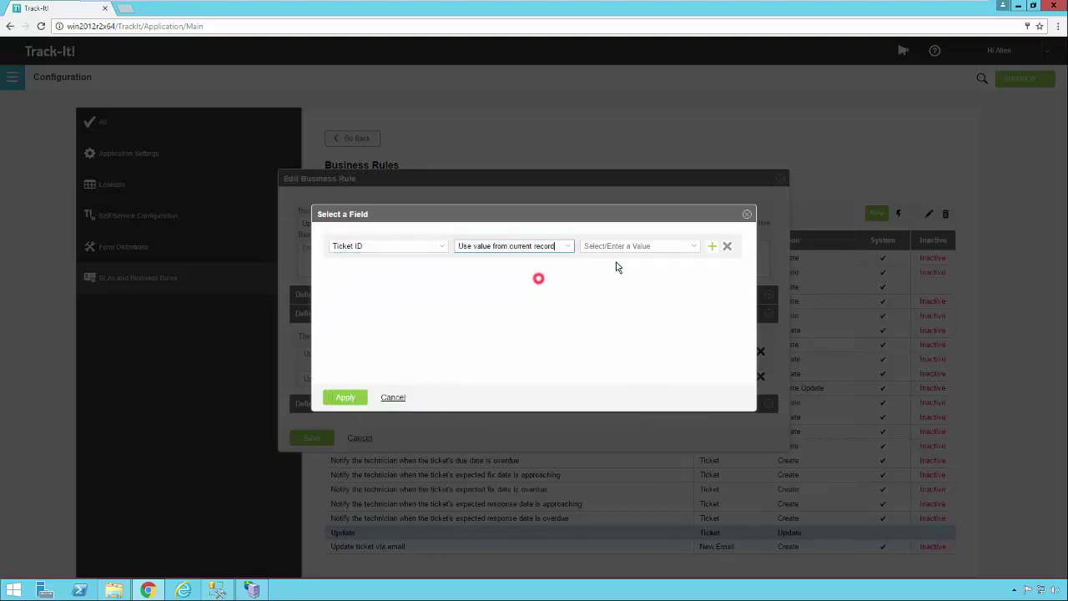
{"action": "left_click", "coordinate": [692, 247]}
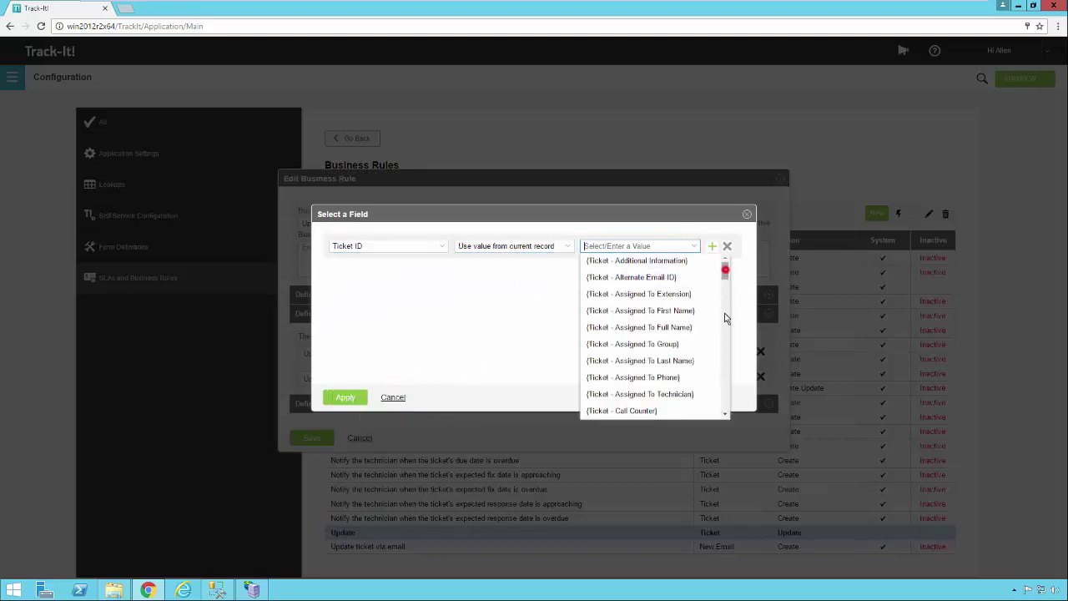
{"action": "scroll", "coordinate": [727, 267], "scroll_direction": "down", "scroll_amount": 10}
{"action": "left_click", "coordinate": [643, 380]}
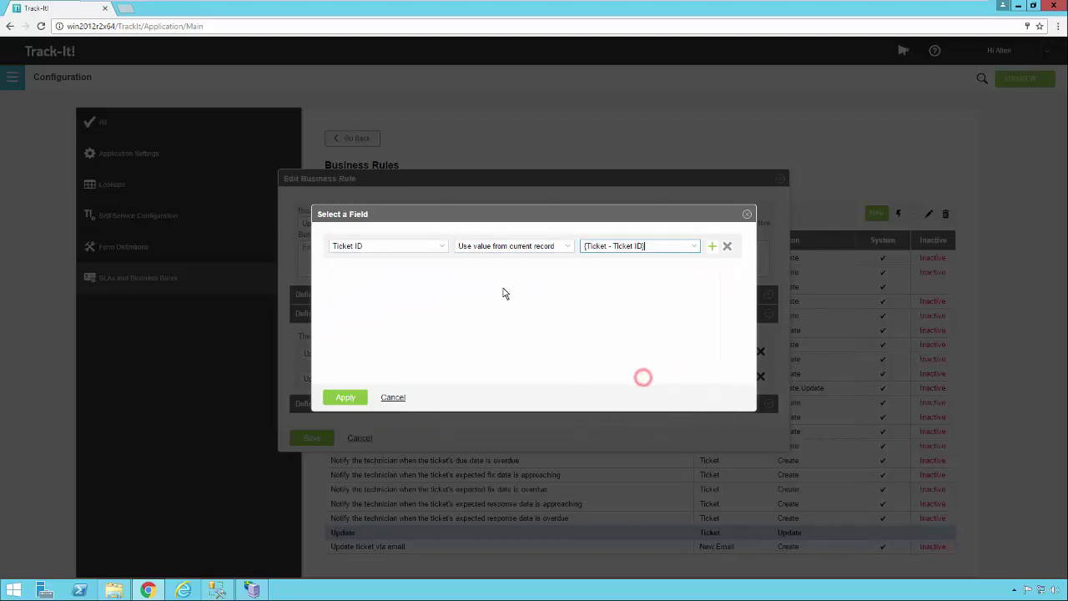
Add a second field mapping for Note to the ticket note action, set to use a value or an expression
{"action": "left_click", "coordinate": [712, 246]}
{"action": "left_click", "coordinate": [445, 273]}
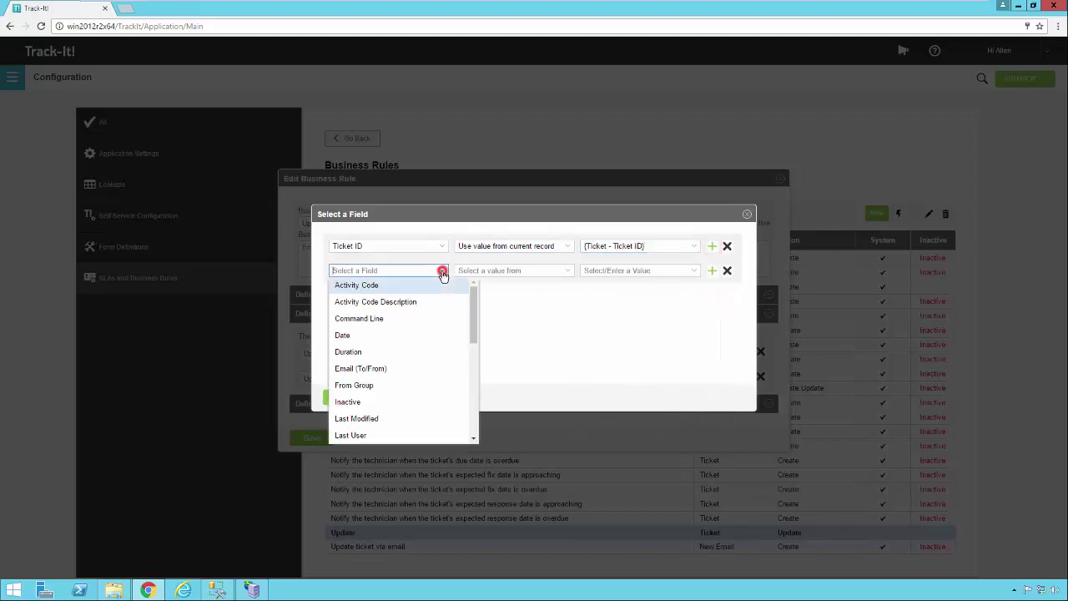
{"action": "scroll", "coordinate": [476, 326], "scroll_direction": "down", "scroll_amount": 3}
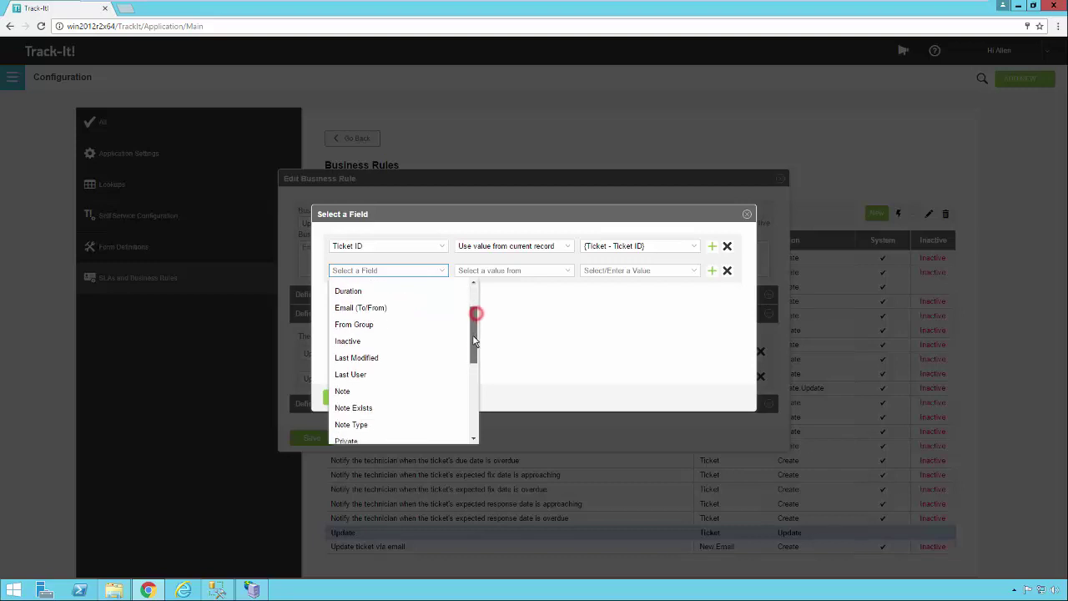
{"action": "left_click", "coordinate": [382, 338]}
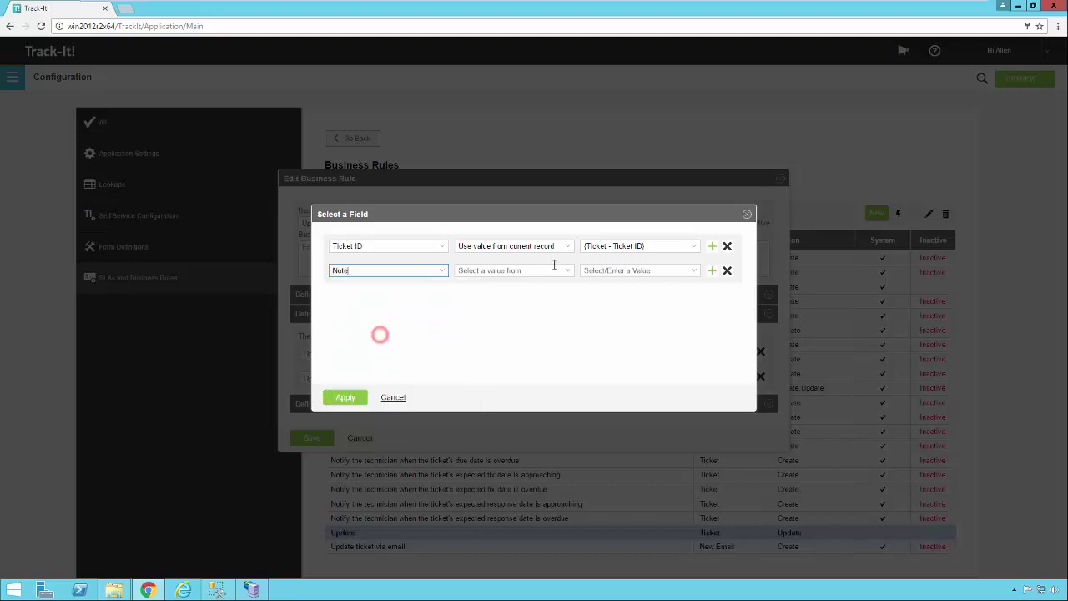
{"action": "left_click", "coordinate": [568, 271]}
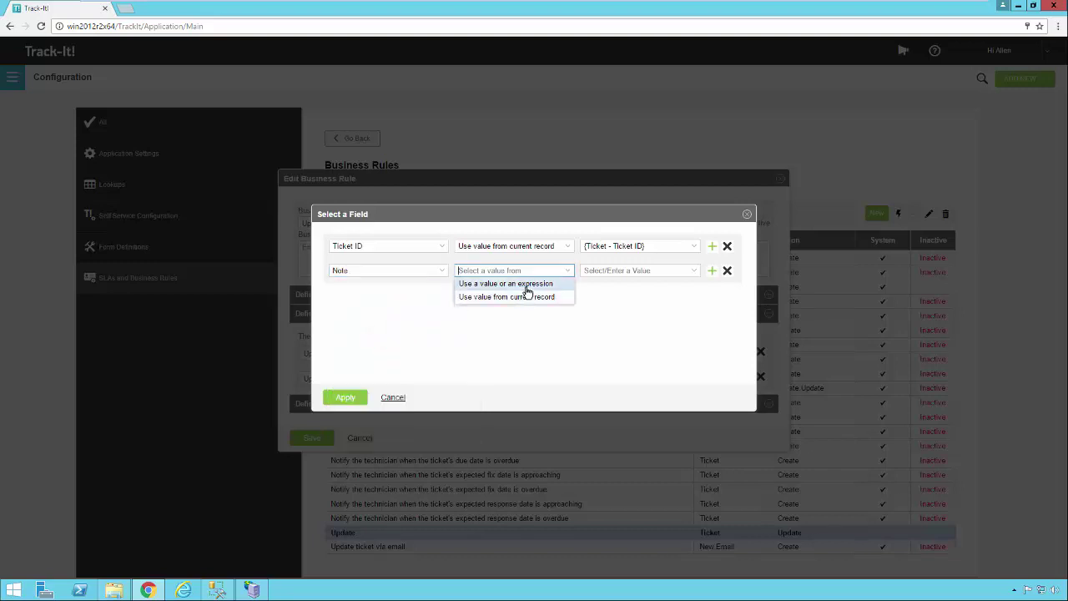
{"action": "left_click", "coordinate": [525, 285]}
{"action": "left_click", "coordinate": [605, 280]}
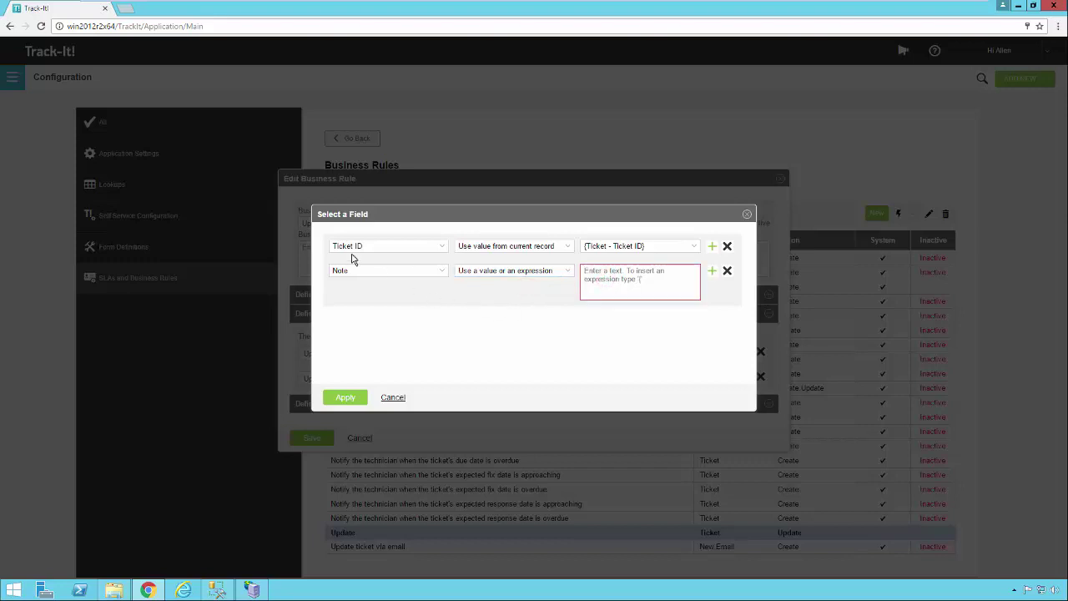
Discard the ticket note field mappings and remove the Add Ticket Note action from the rule
{"action": "left_click", "coordinate": [393, 398]}
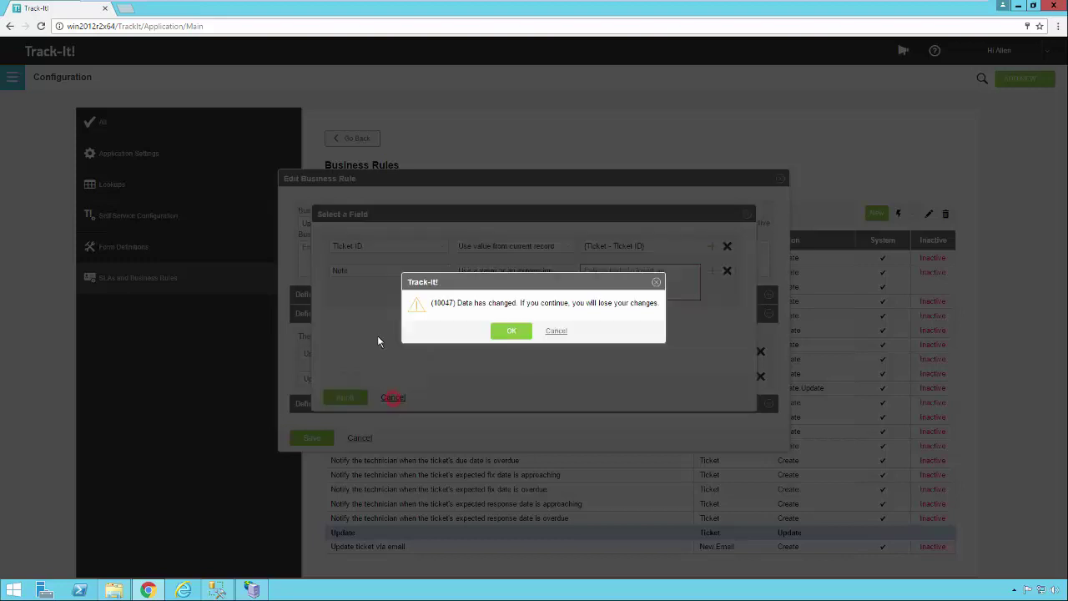
{"action": "left_click", "coordinate": [509, 332]}
{"action": "left_click", "coordinate": [761, 377]}
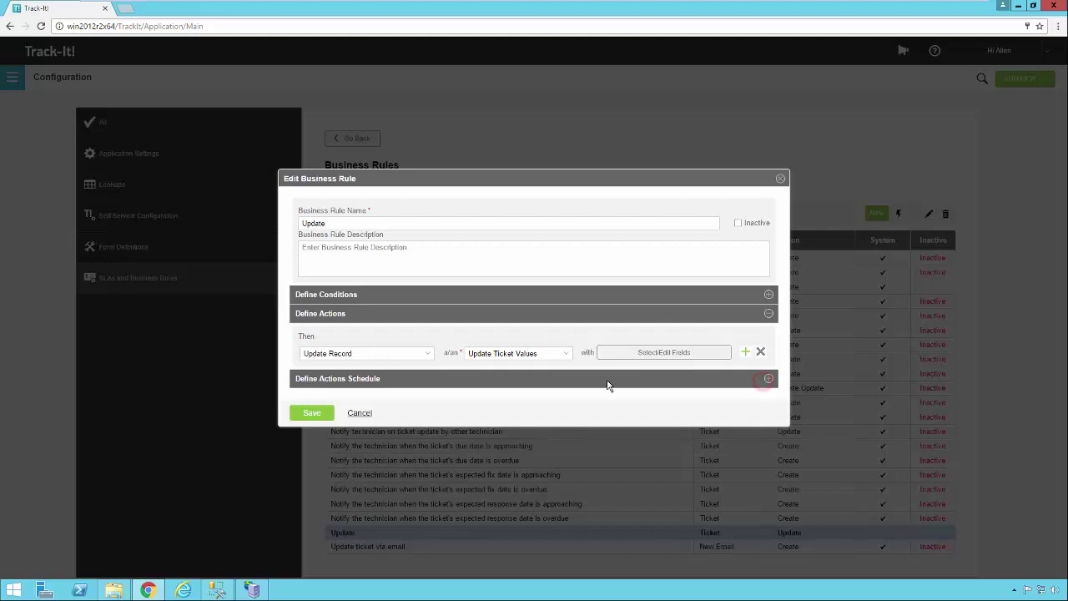
In the Update Ticket Values fields, remove the Category mapping and try to replace Ticket ID with Assigned To Technician, using a technician's login as the value
{"action": "left_click", "coordinate": [644, 358]}
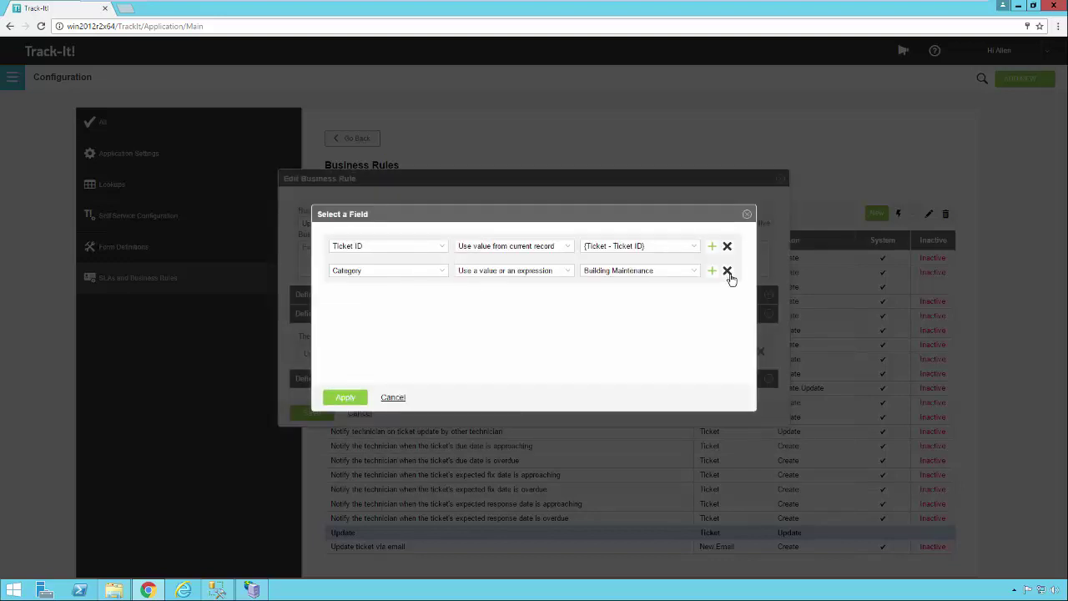
{"action": "left_click", "coordinate": [729, 274]}
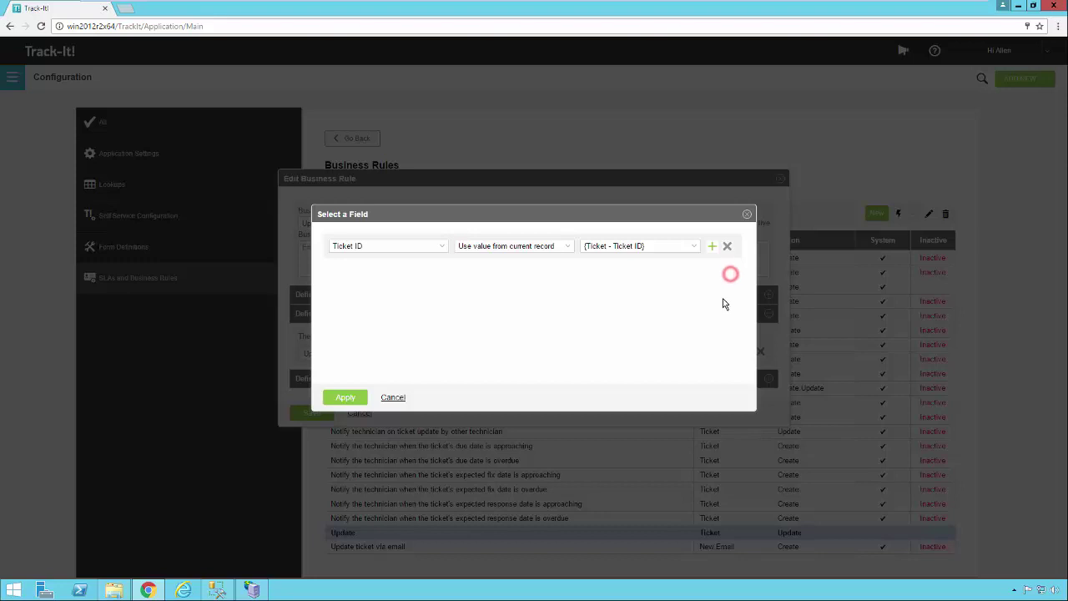
{"action": "left_click", "coordinate": [444, 248]}
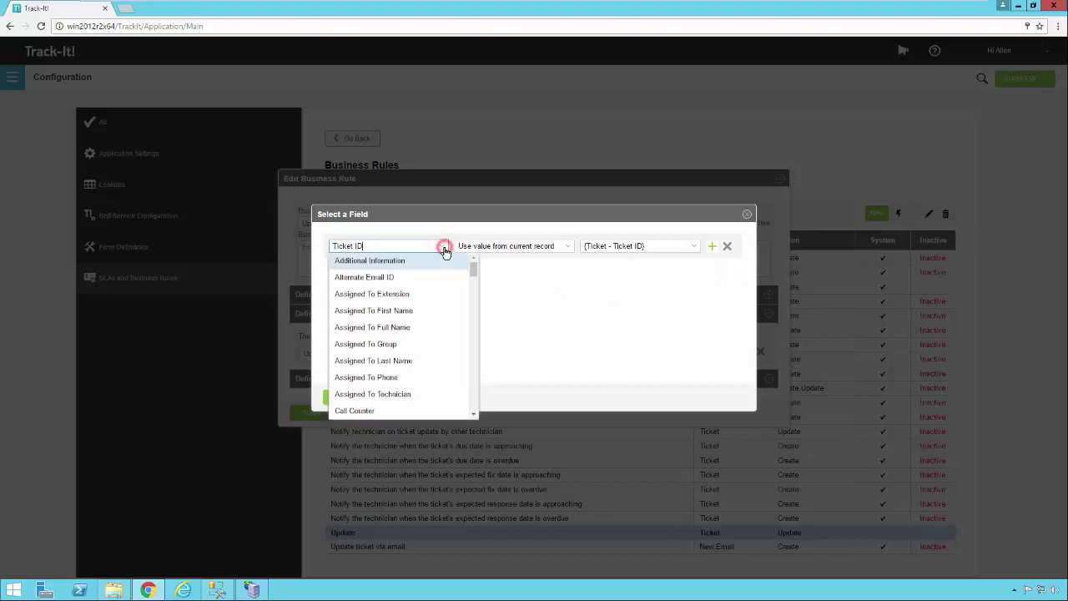
{"action": "left_click", "coordinate": [567, 248]}
{"action": "left_click", "coordinate": [538, 259]}
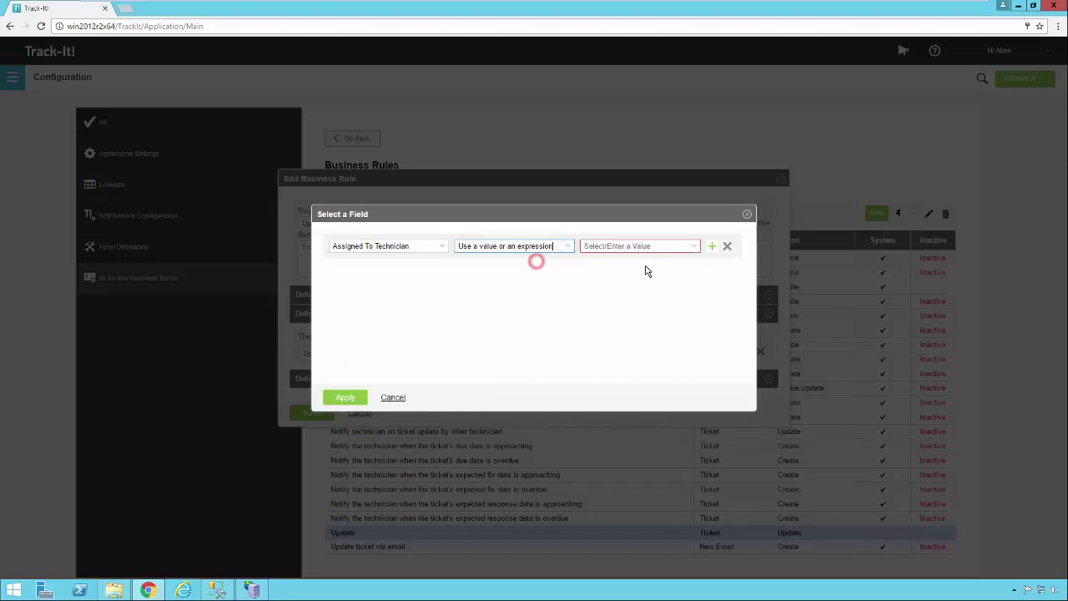
{"action": "left_click", "coordinate": [692, 251]}
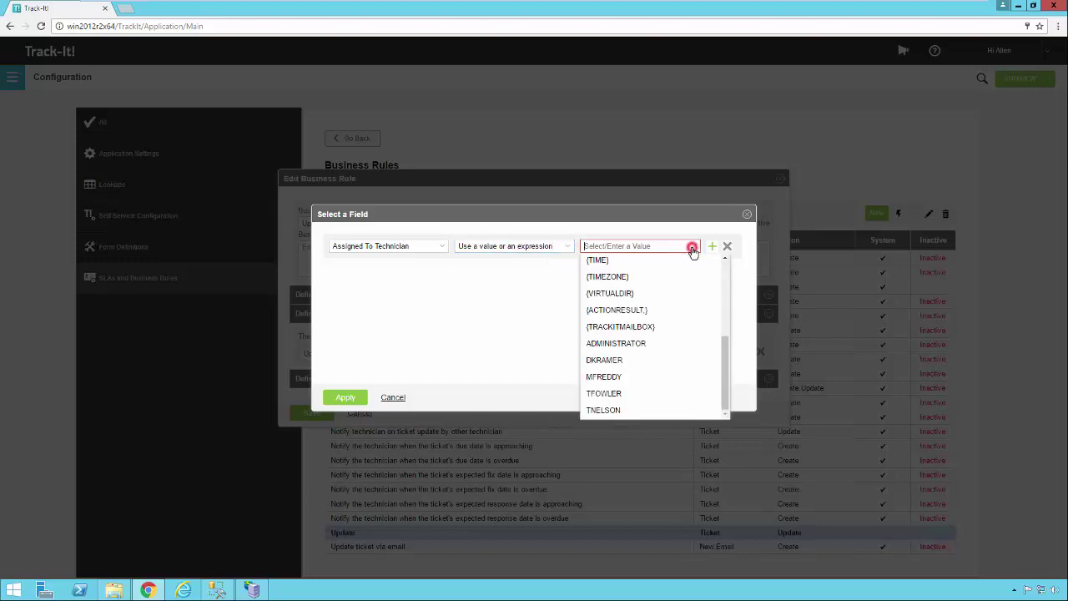
{"action": "left_click", "coordinate": [603, 392]}
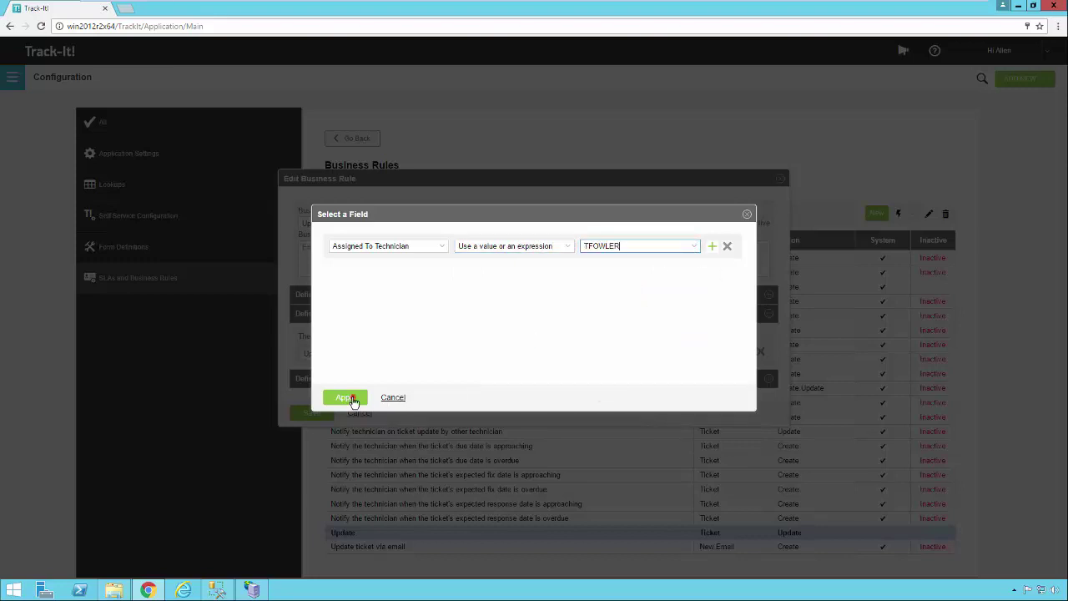
{"action": "left_click", "coordinate": [353, 399]}
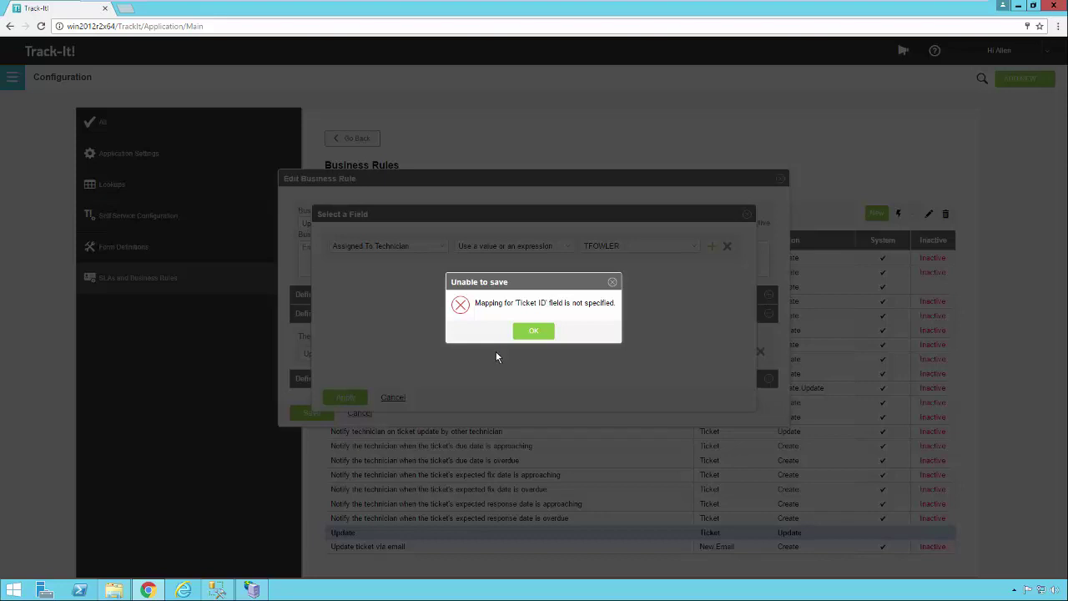
Discard the field mapping changes and close the Update rule without saving
{"action": "left_click", "coordinate": [536, 331]}
{"action": "left_click", "coordinate": [392, 399]}
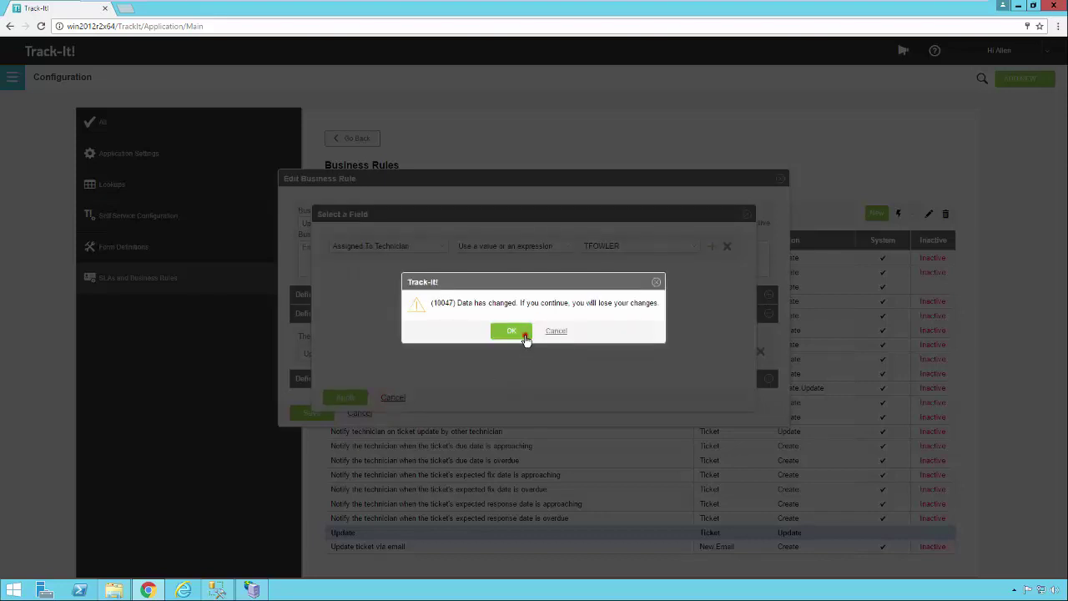
{"action": "left_click", "coordinate": [526, 332]}
{"action": "left_click", "coordinate": [362, 412]}
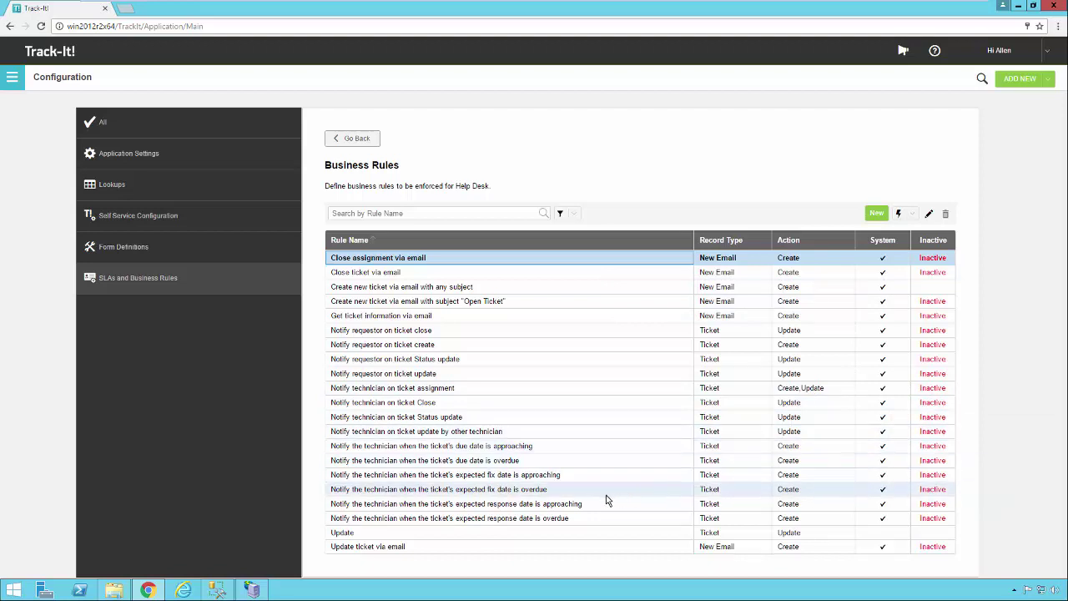
Open the "Notify the technician when the ticket's due date is overdue" rule and review its conditions, notification details and updated ticket fields
{"action": "left_click", "coordinate": [494, 461]}
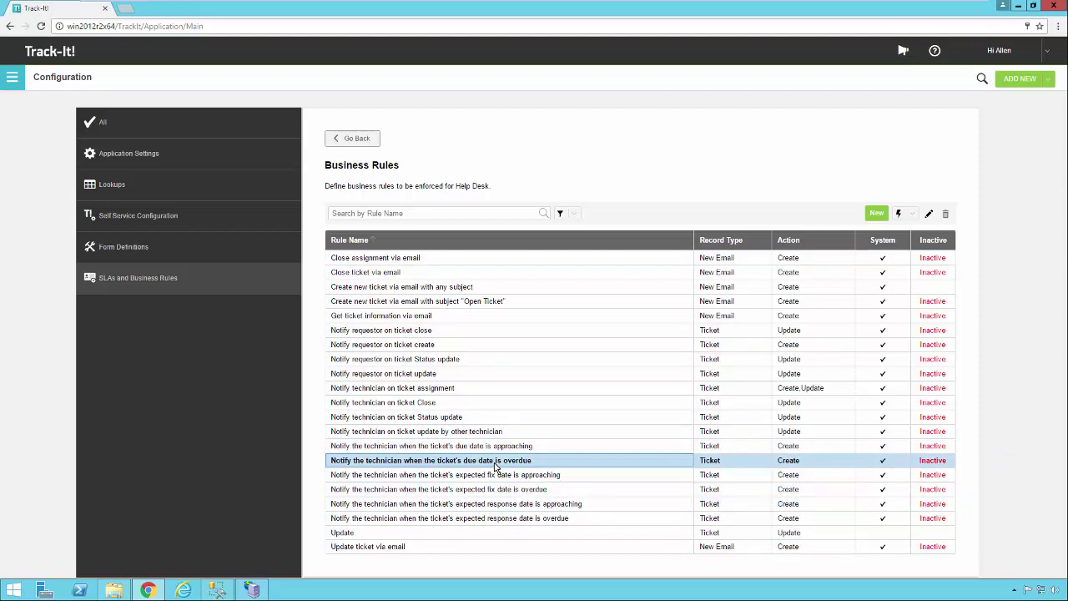
{"action": "left_click", "coordinate": [517, 465]}
{"action": "left_click", "coordinate": [517, 466]}
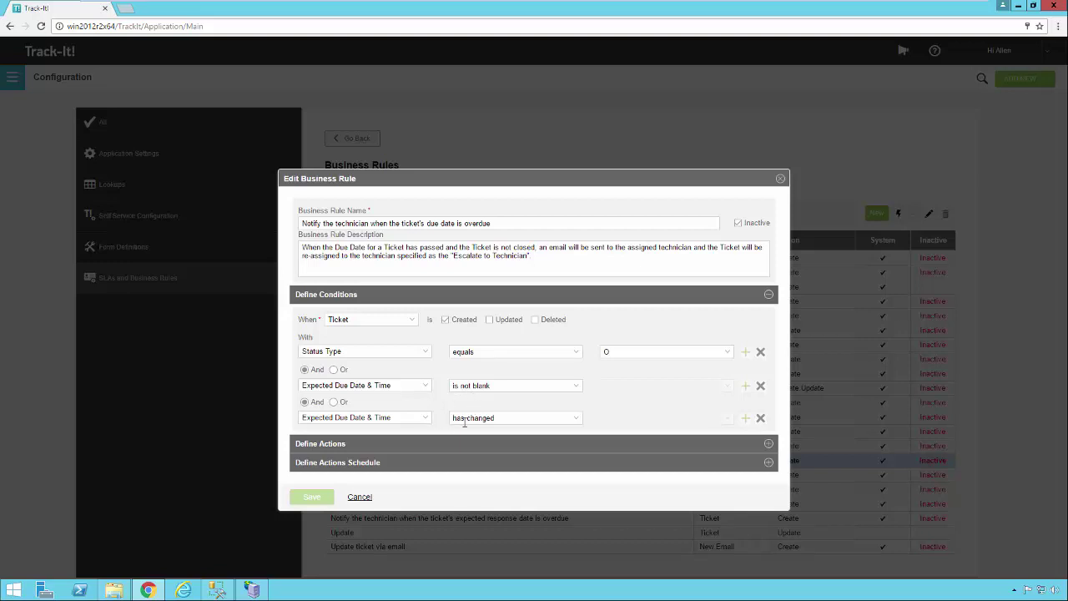
{"action": "left_click", "coordinate": [527, 443]}
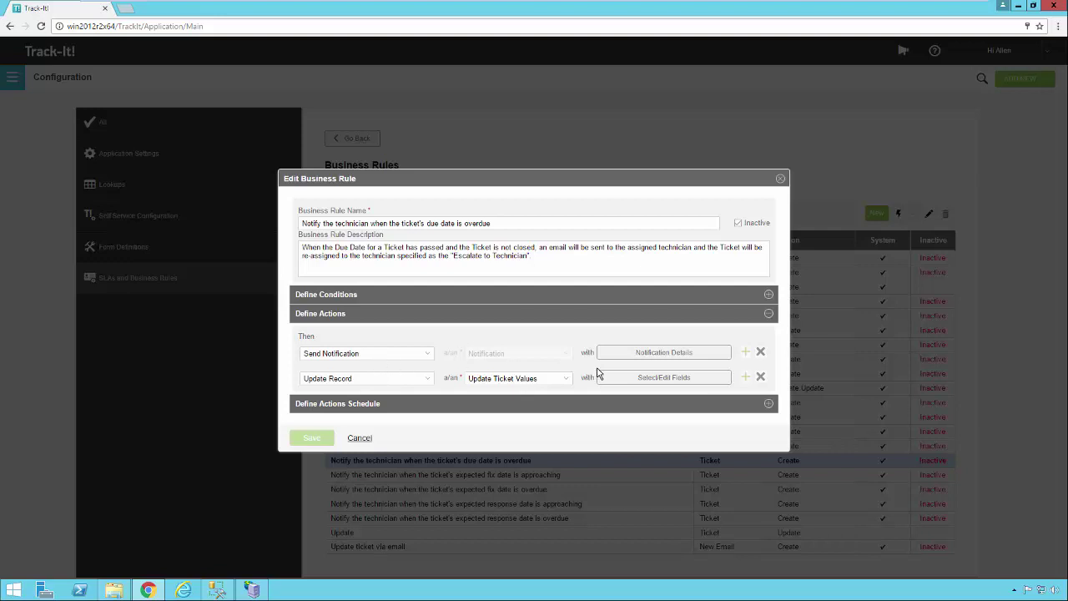
{"action": "left_click", "coordinate": [643, 356]}
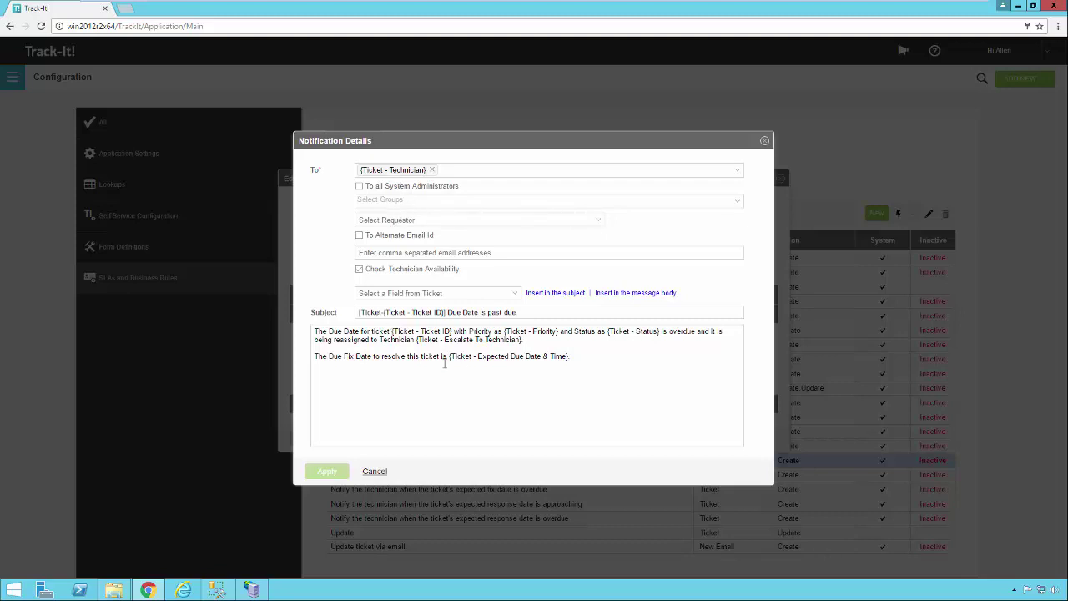
{"action": "left_click", "coordinate": [374, 472]}
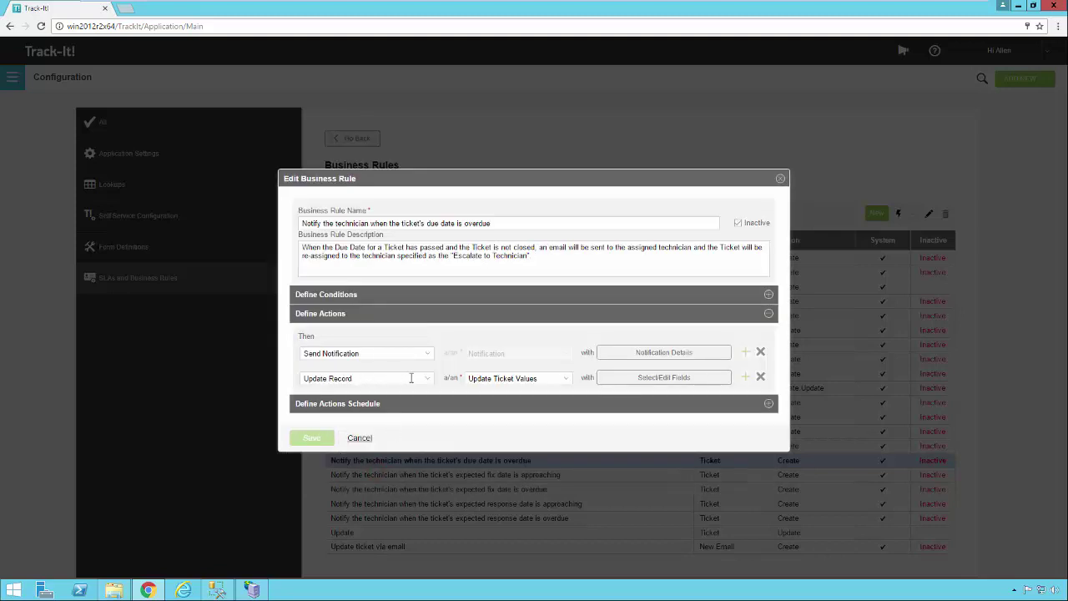
{"action": "left_click", "coordinate": [661, 383]}
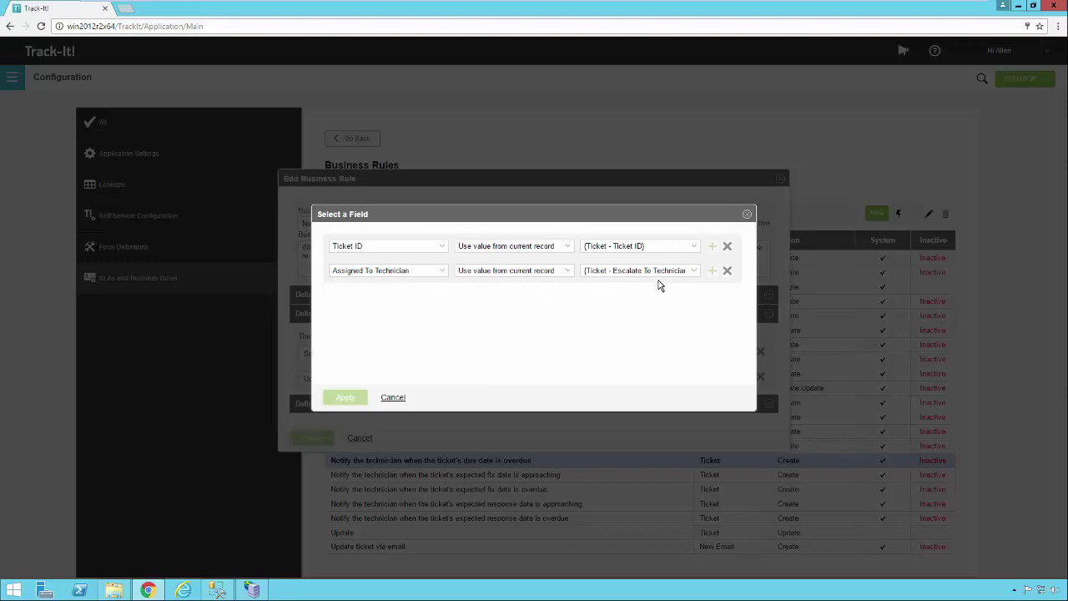
{"action": "left_click", "coordinate": [401, 399]}
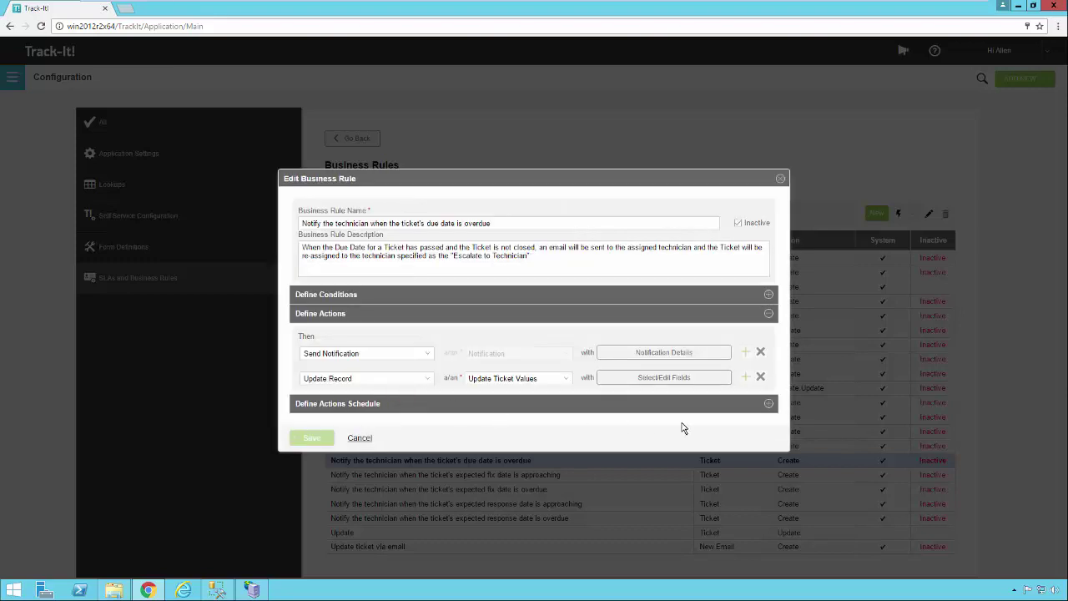
Examine the overdue rule's actions schedule and its available work schedules, and close the rule without saving
{"action": "left_click", "coordinate": [769, 404]}
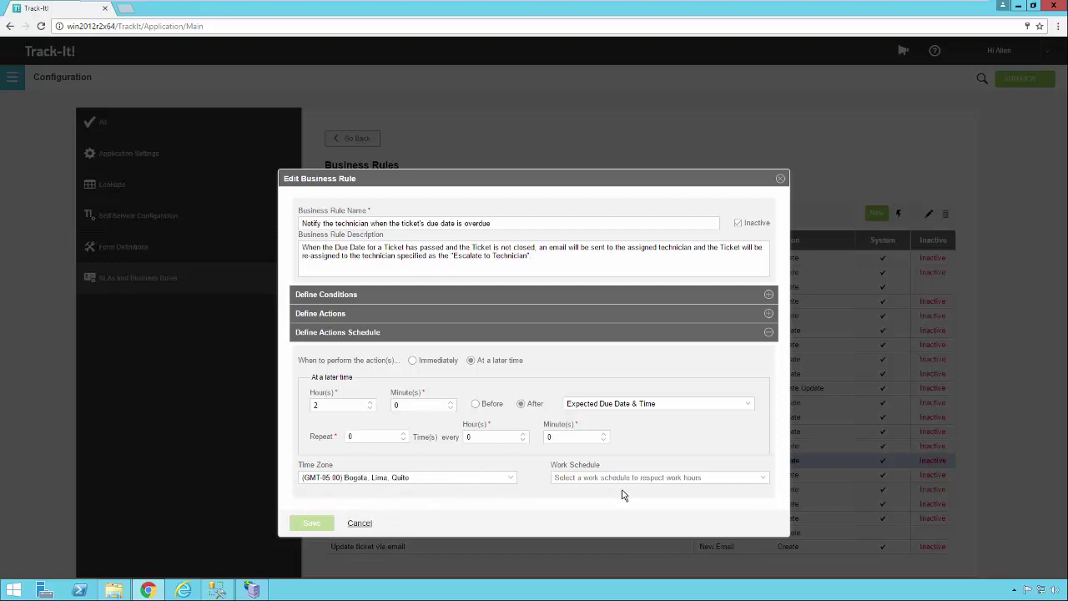
{"action": "left_click", "coordinate": [762, 483]}
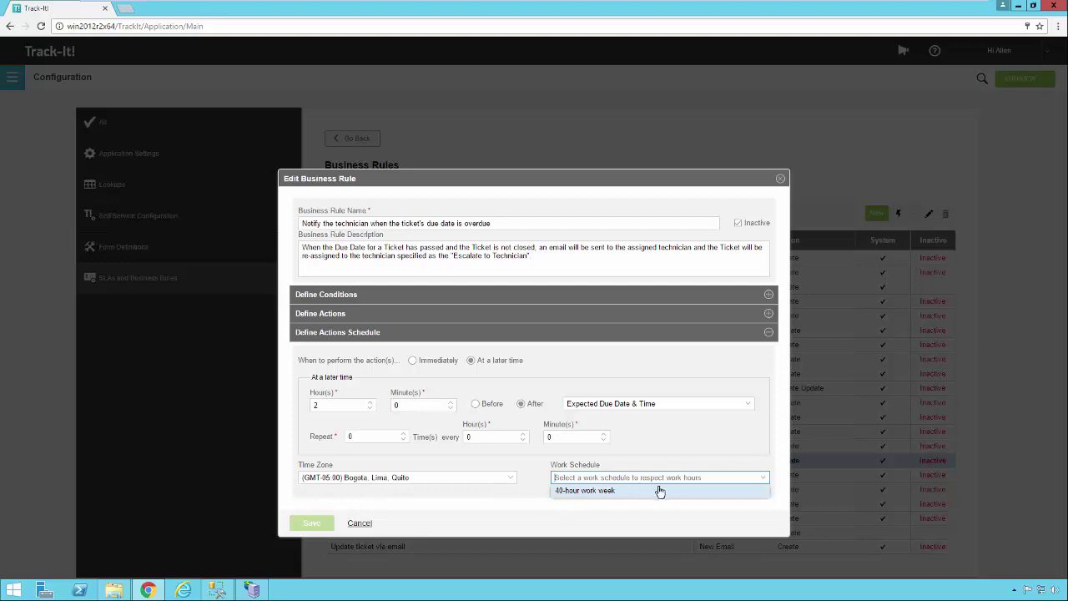
{"action": "left_click", "coordinate": [763, 479]}
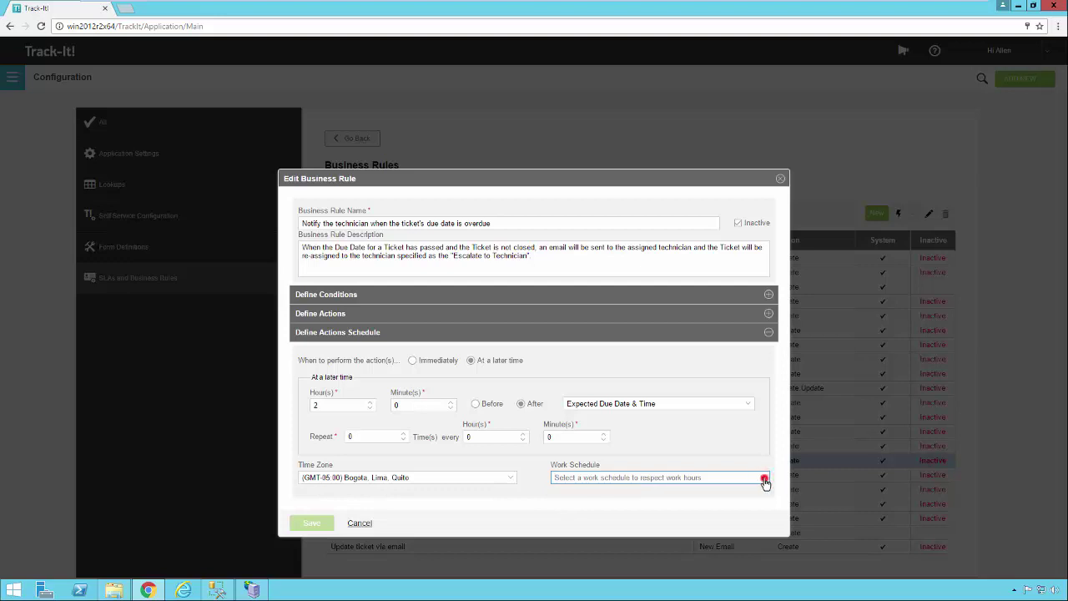
{"action": "left_click", "coordinate": [765, 481]}
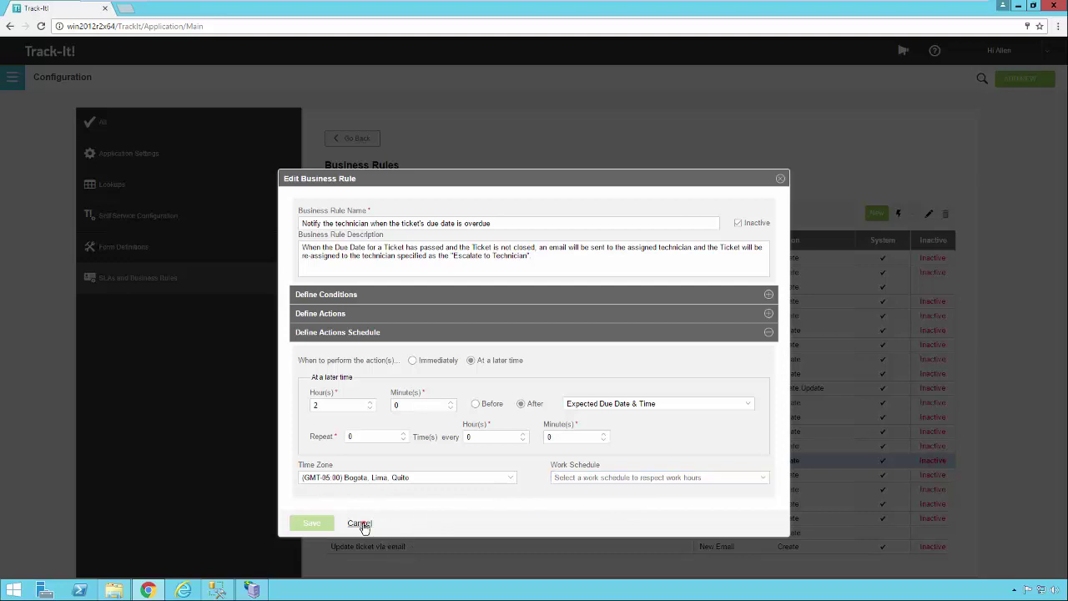
{"action": "left_click", "coordinate": [361, 523]}
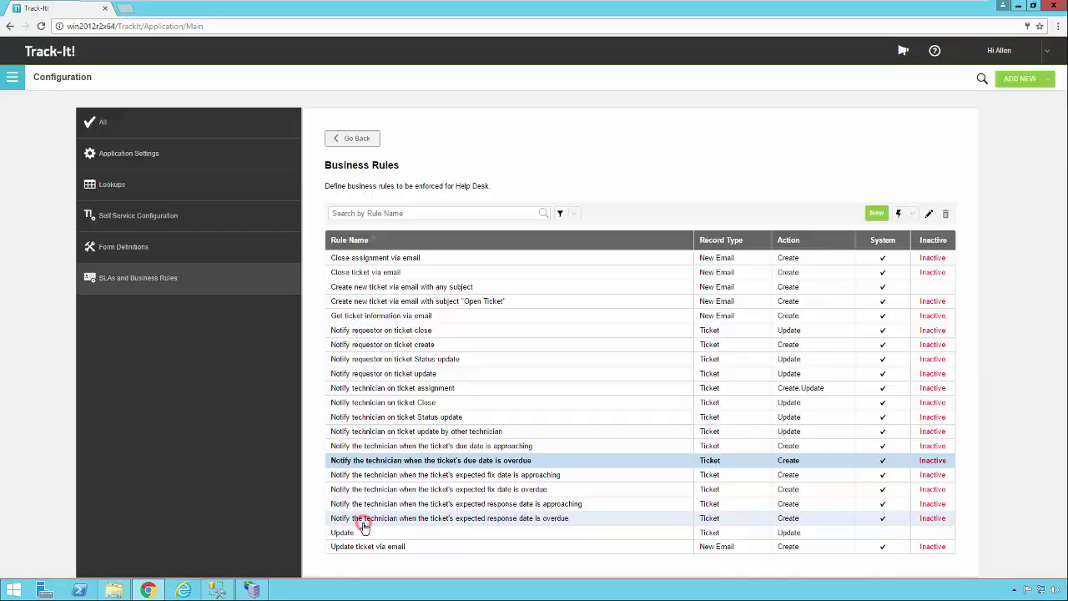
View the work schedules under the Operating Hours configuration and return to the Business Rules list
{"action": "left_click", "coordinate": [134, 135]}
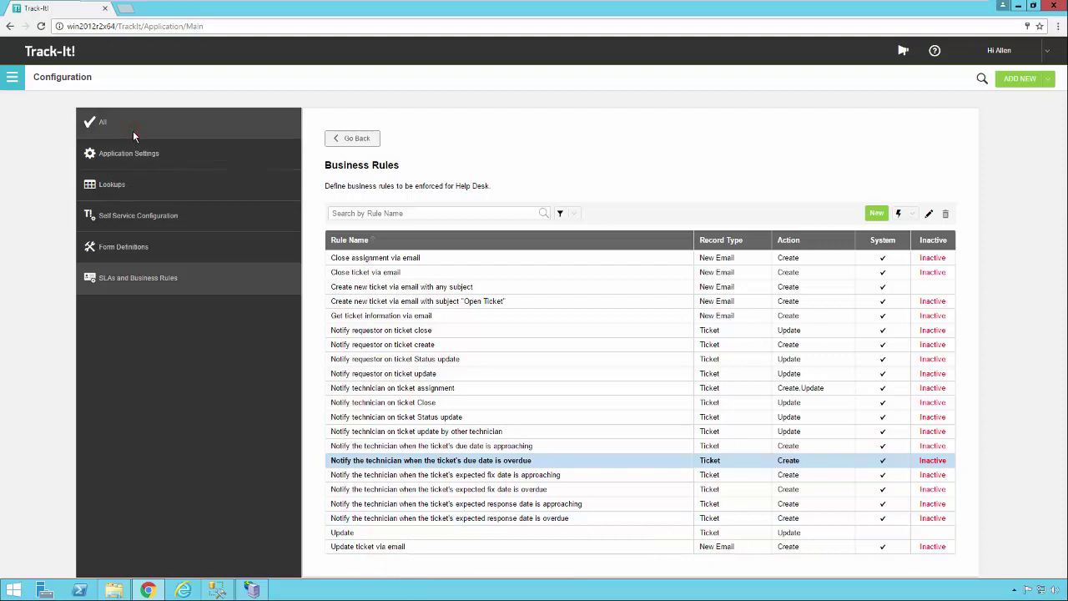
{"action": "left_click", "coordinate": [688, 252]}
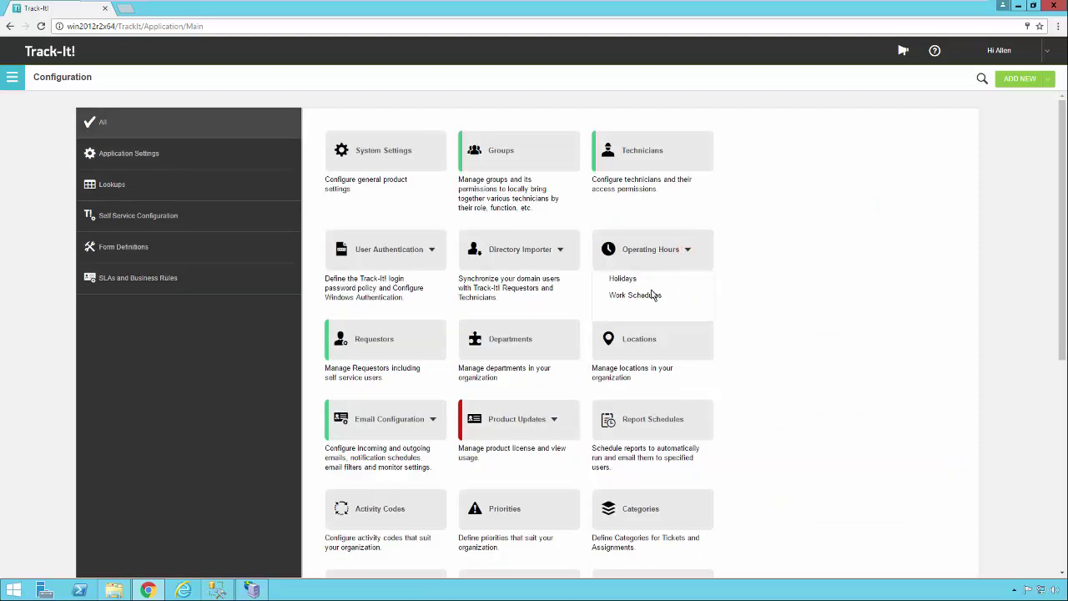
{"action": "left_click", "coordinate": [652, 295]}
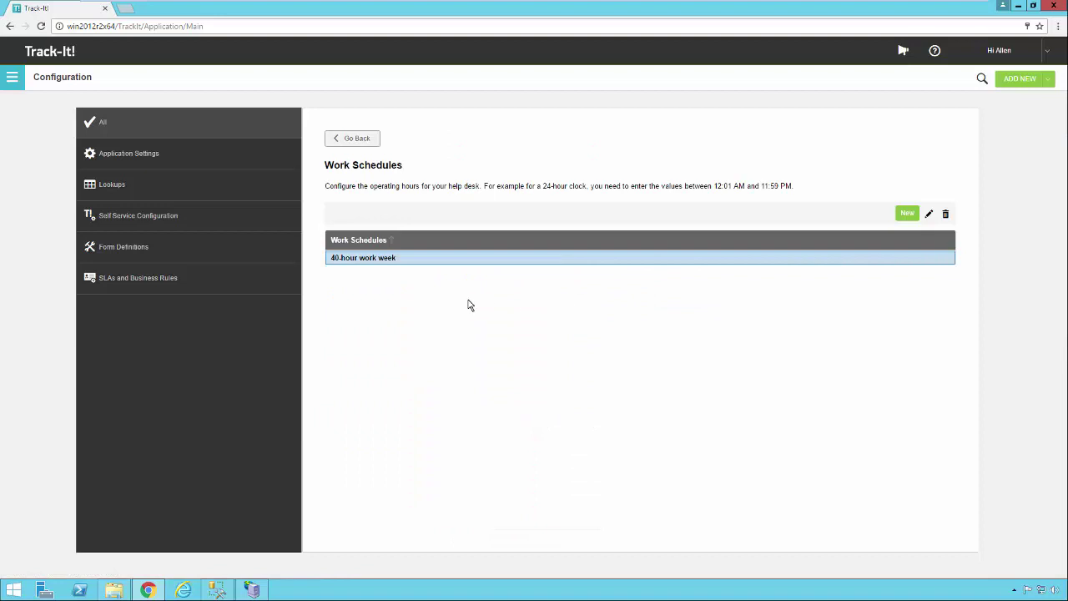
{"action": "left_click", "coordinate": [264, 277]}
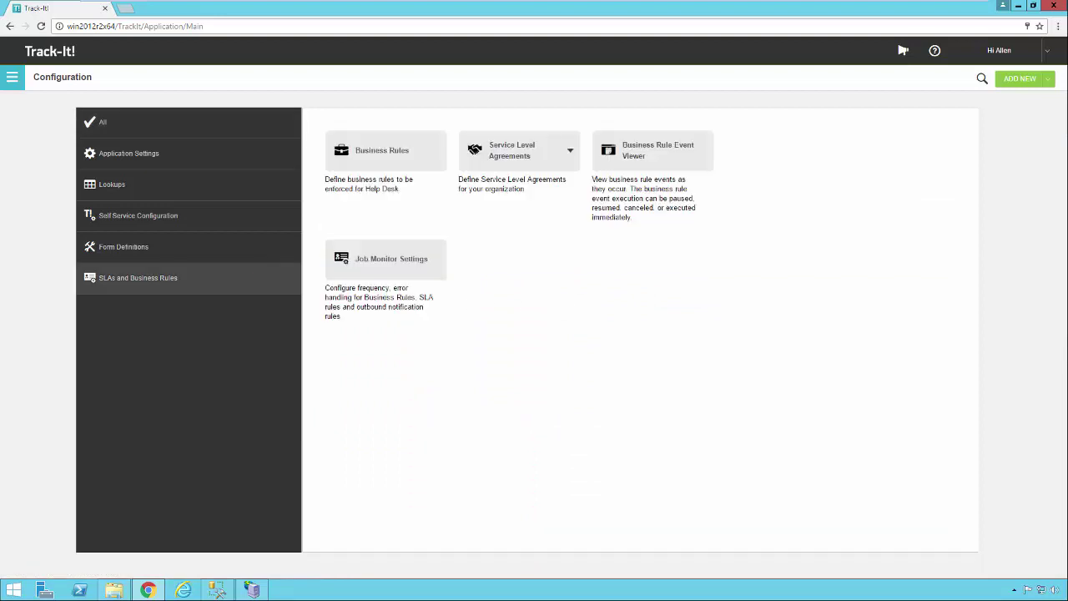
{"action": "left_click", "coordinate": [407, 163]}
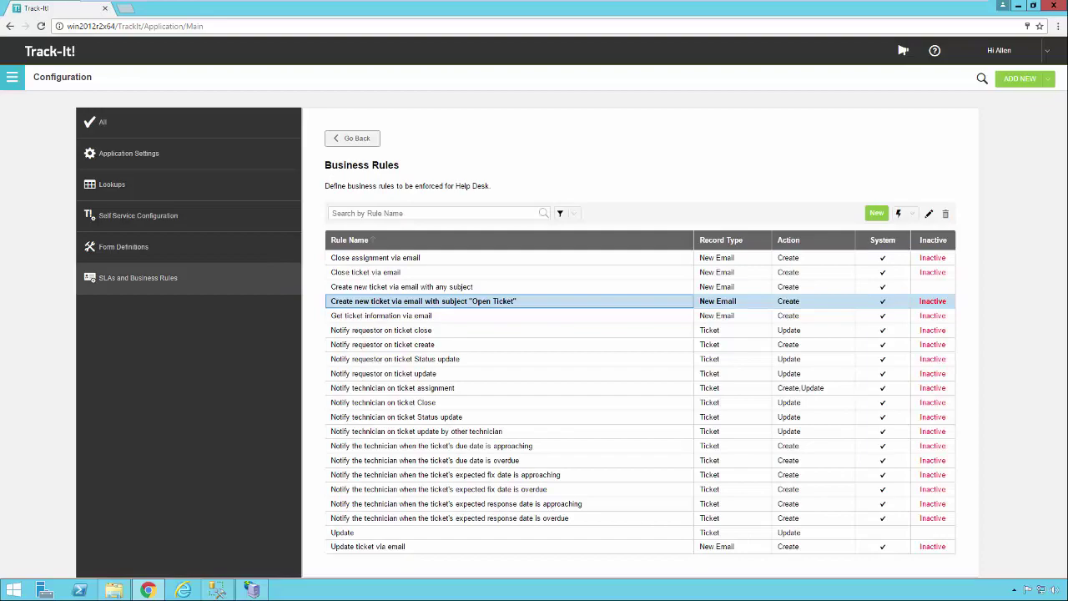